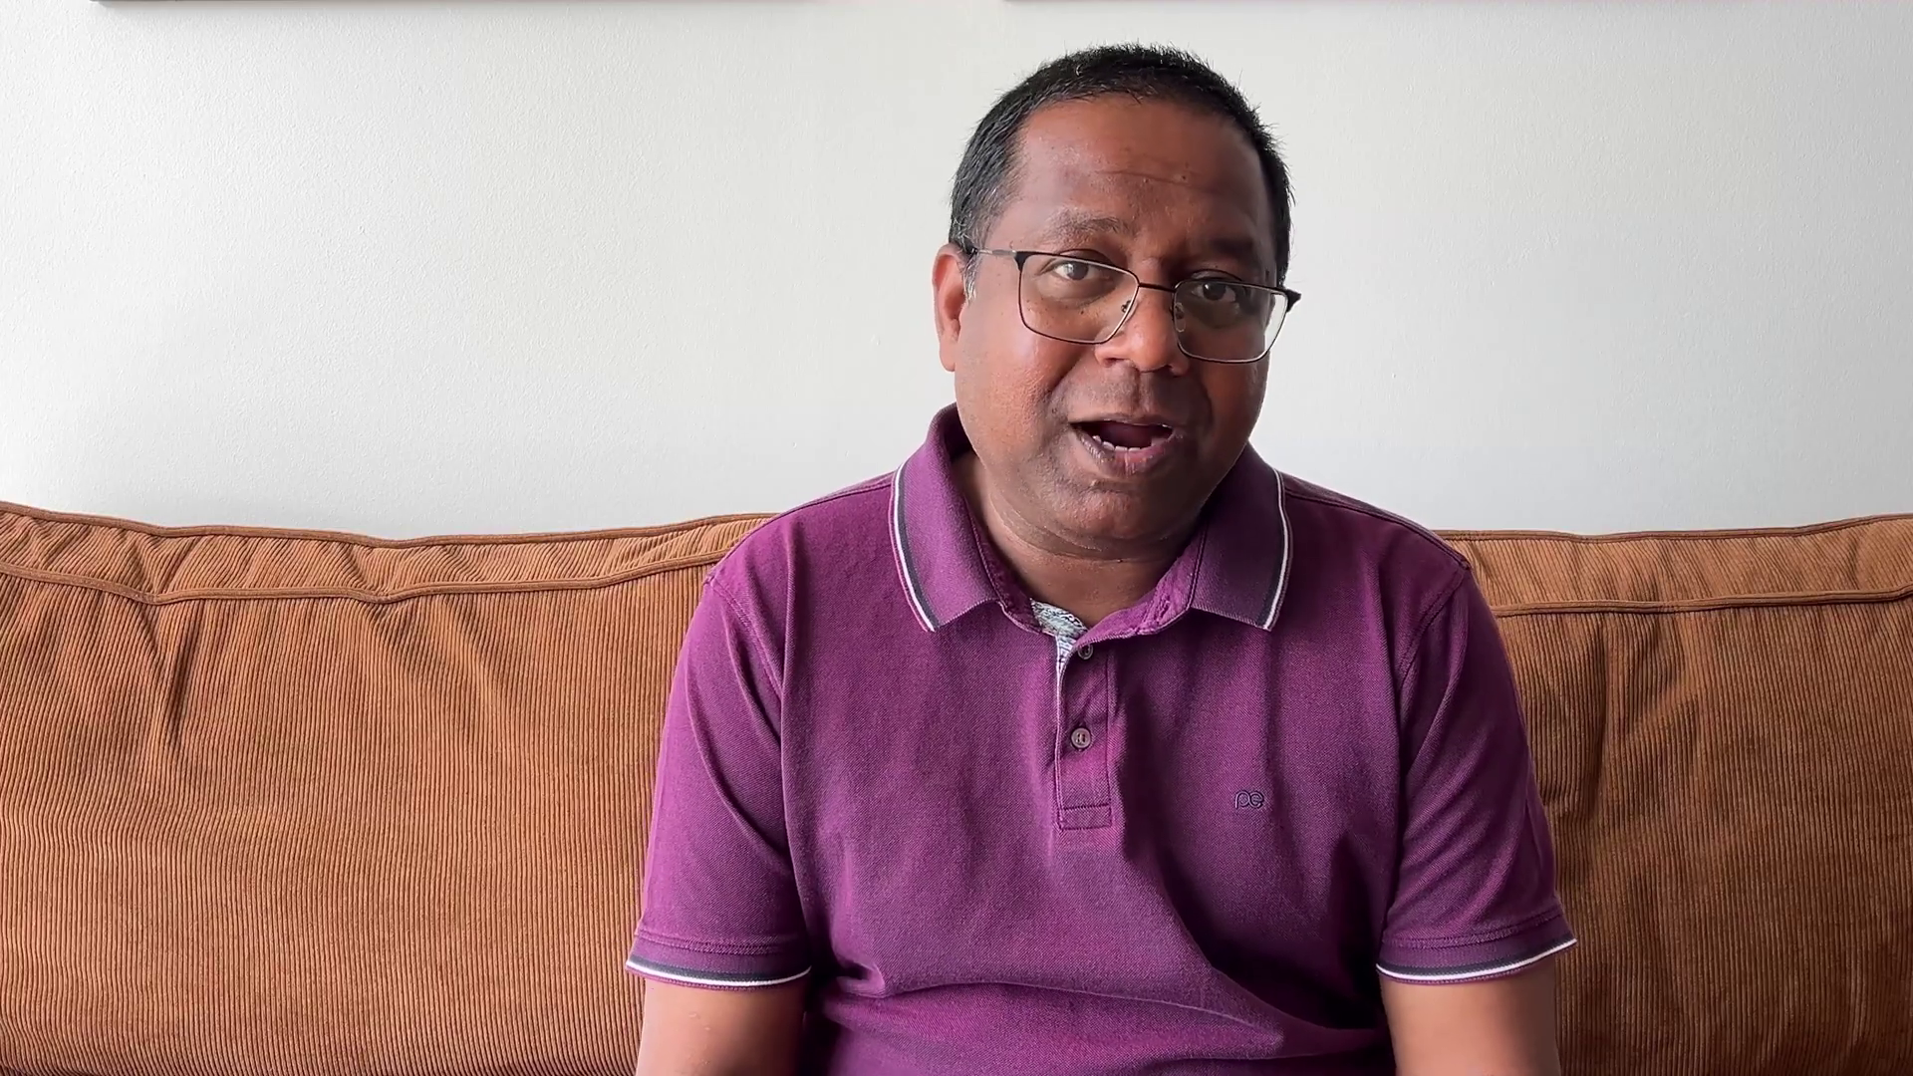
{"action": "left_click_drag", "start_coordinate": [304, 165], "coordinate": [450, 257]}
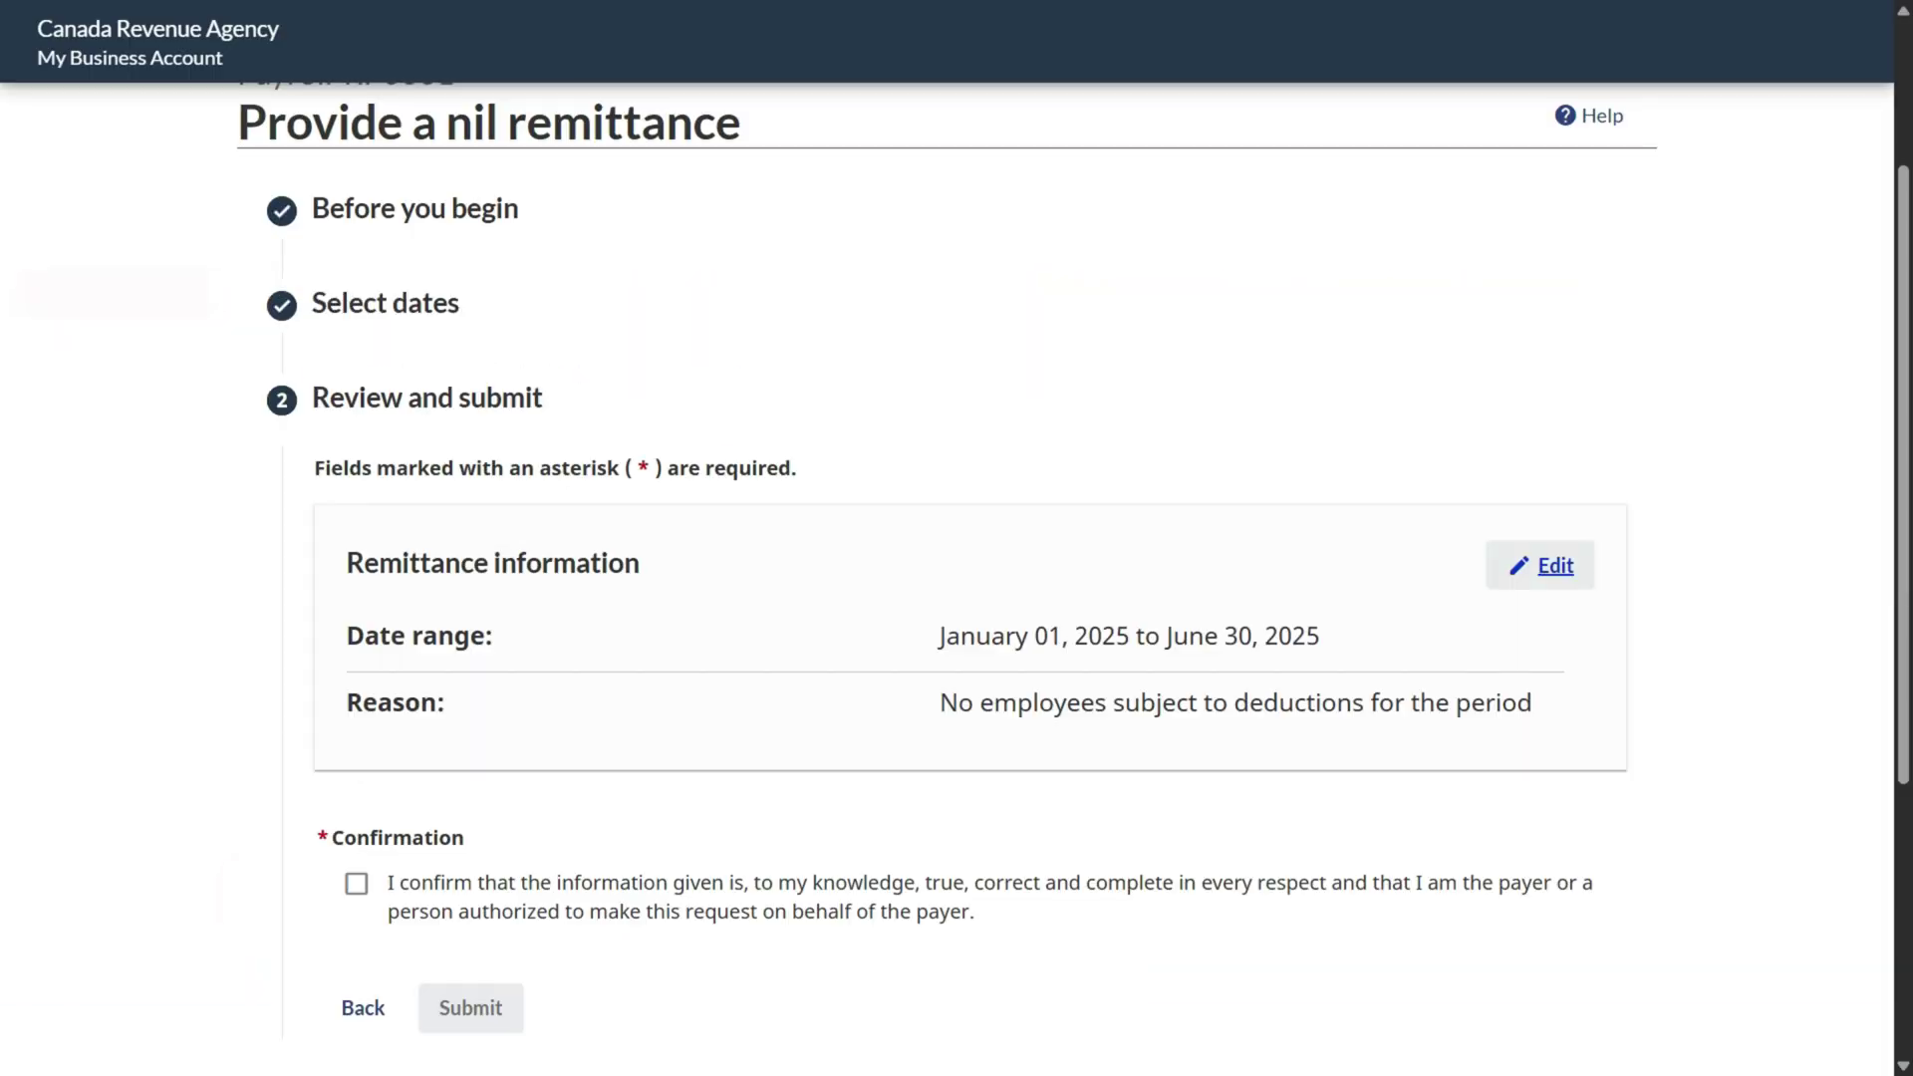
{"action": "key", "text": "space"}
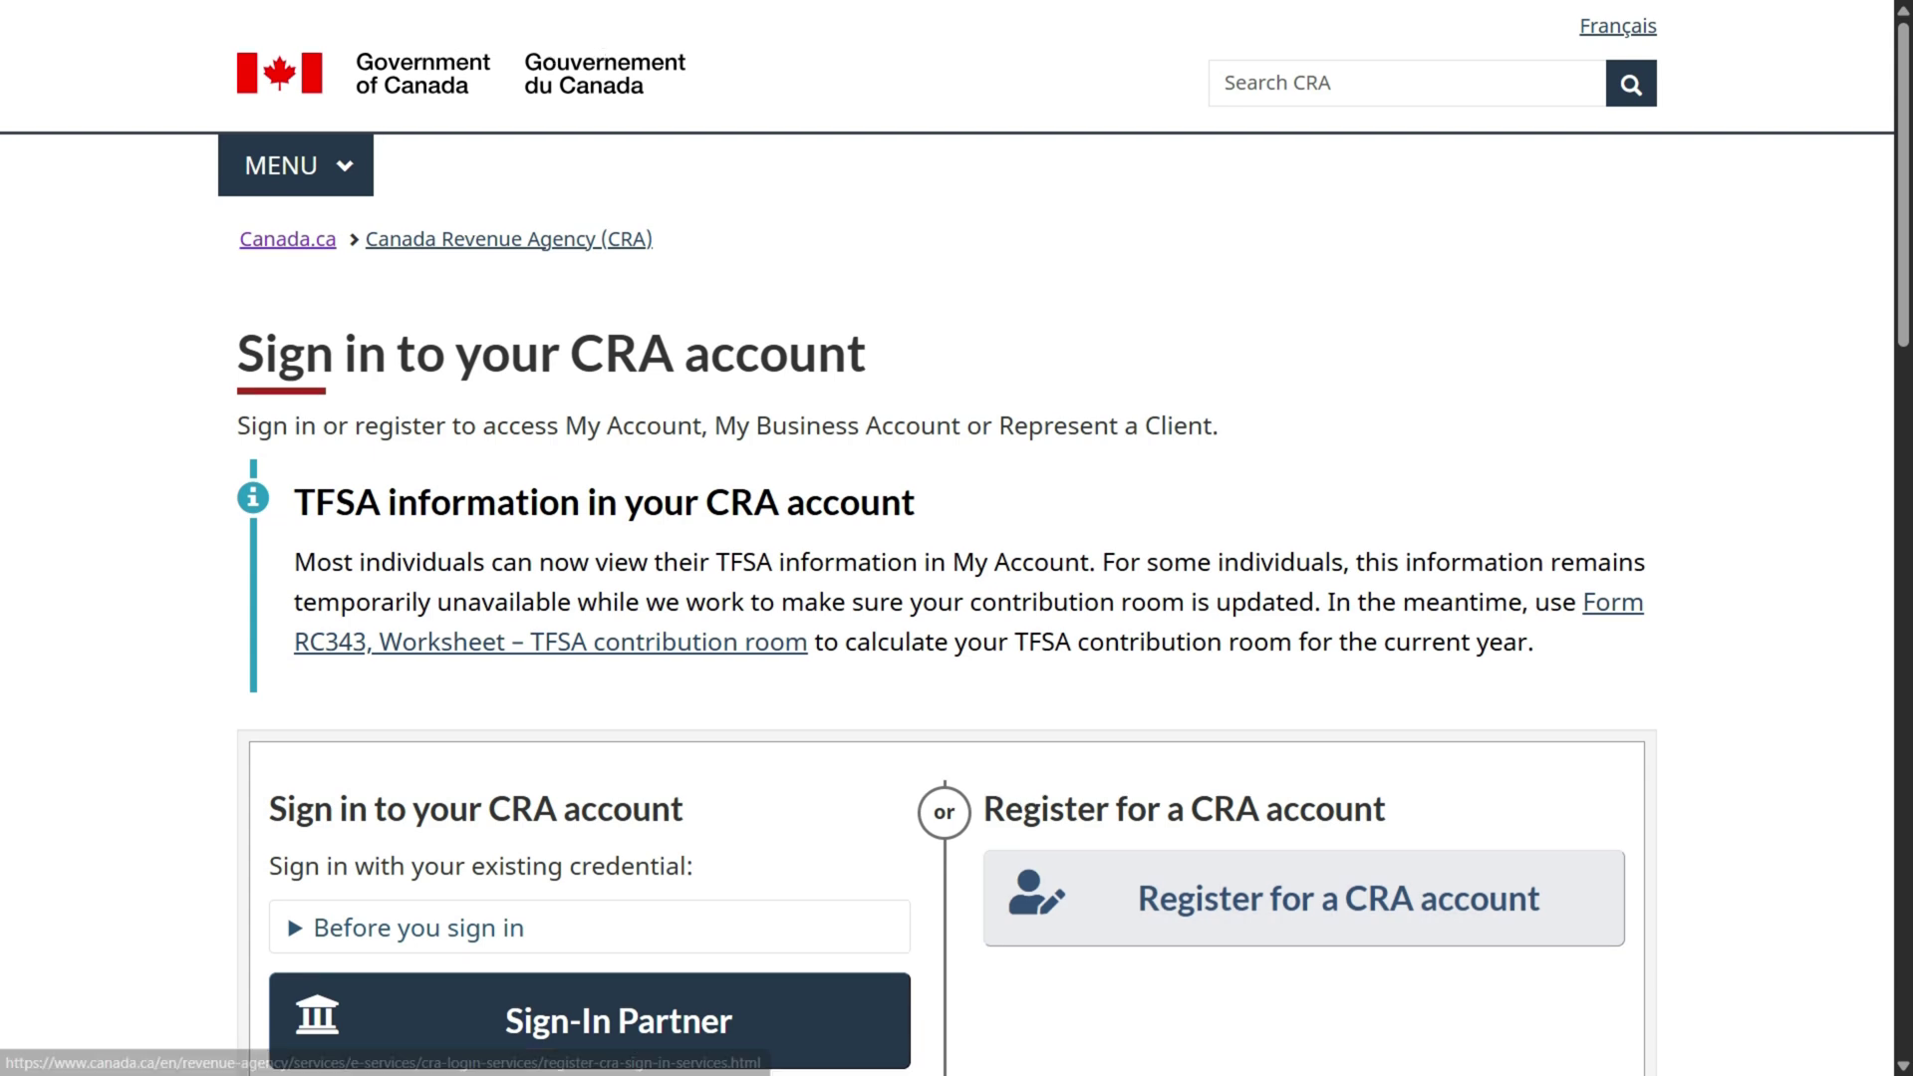
- Sign in to the CRA account using the CRA user ID and password option, with the one-time passcode sent by text message
{"action": "scroll", "coordinate": [598, 757], "scroll_direction": "down", "scroll_amount": 3}
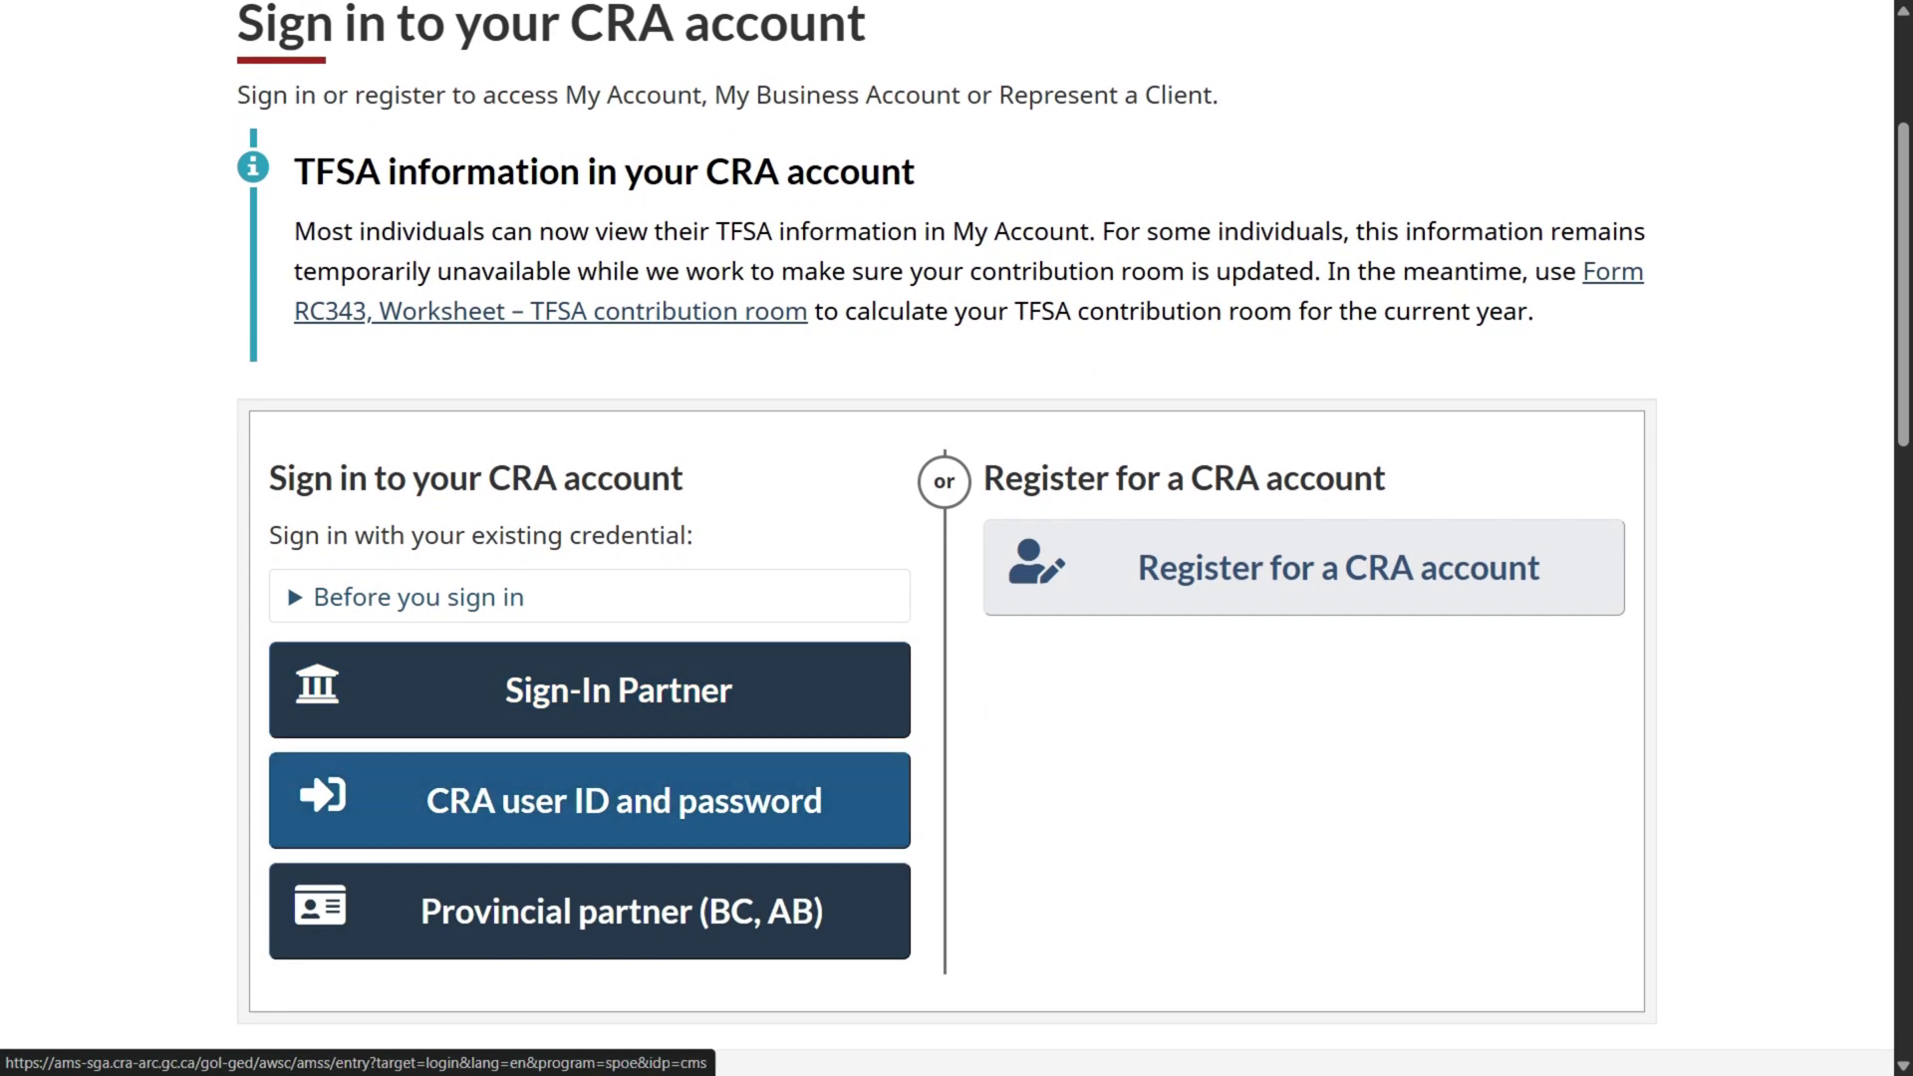
{"action": "left_click", "coordinate": [596, 801]}
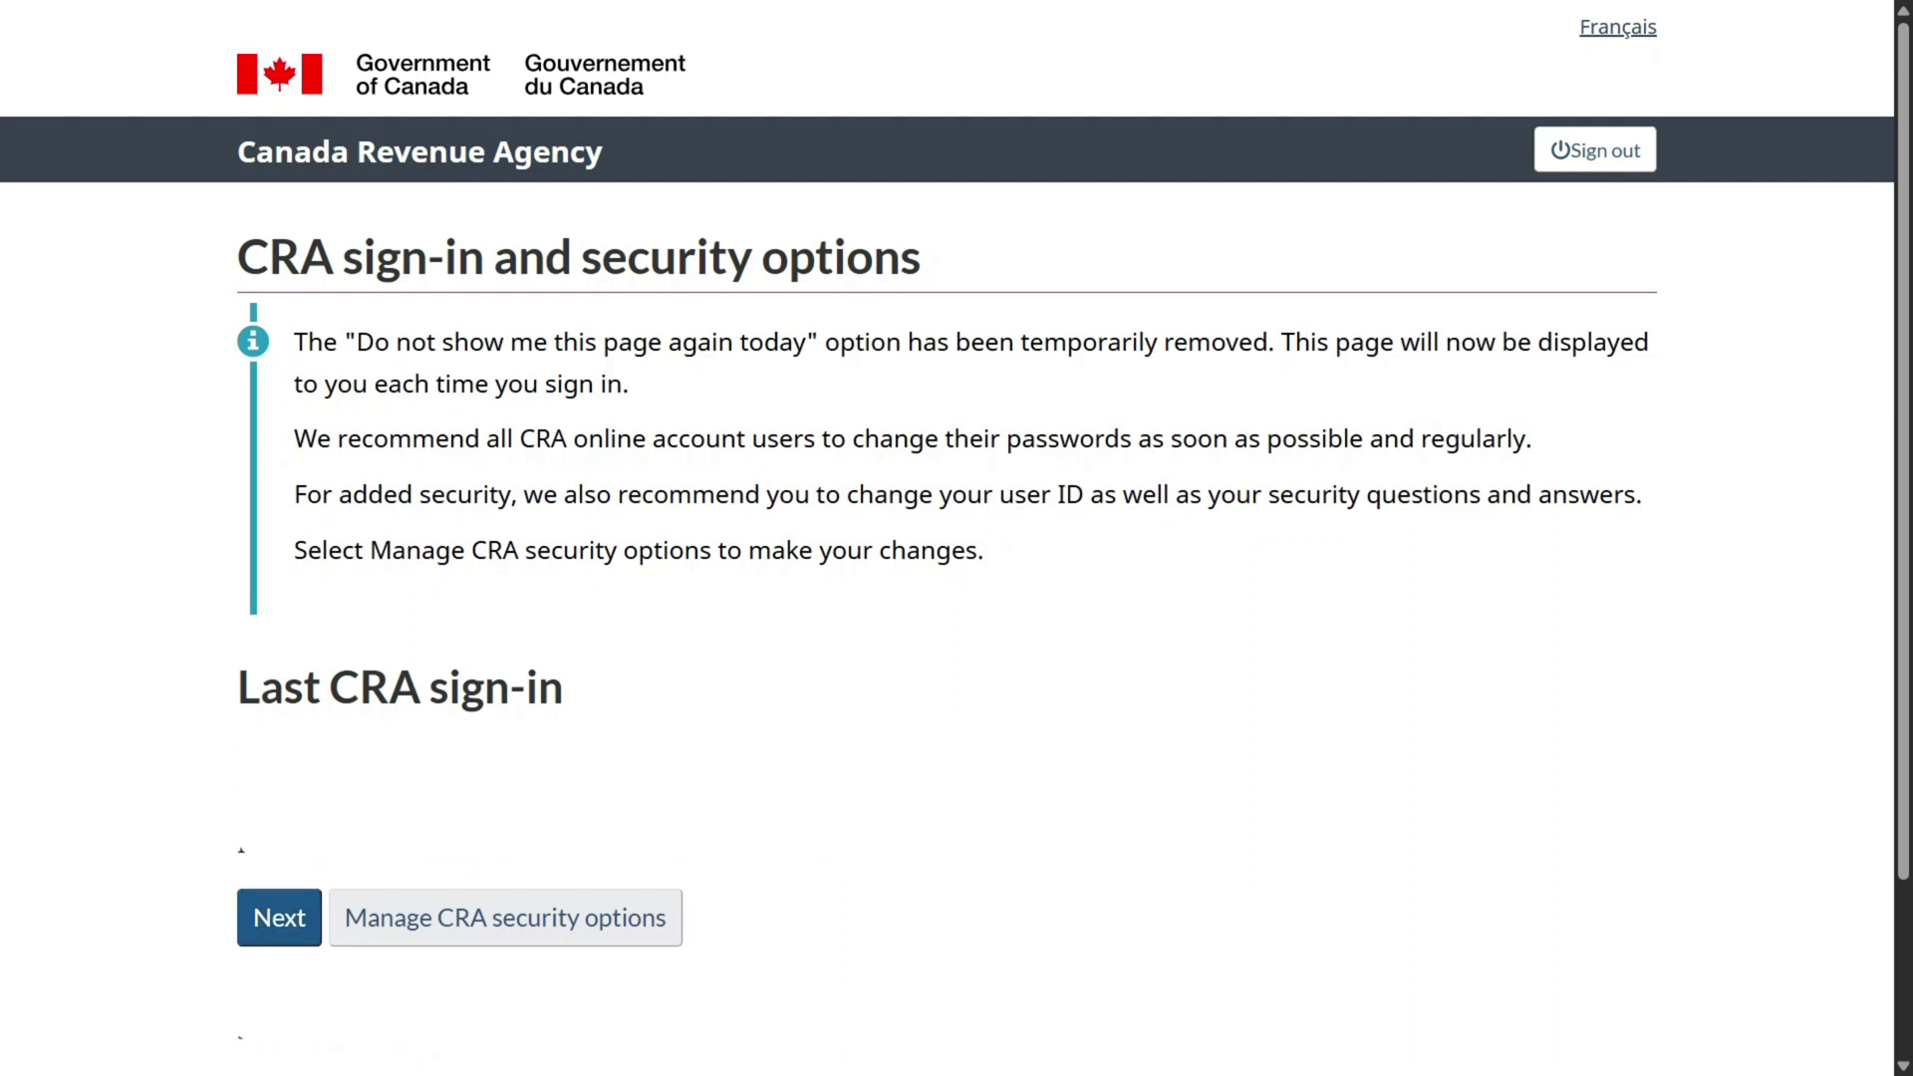
{"action": "left_click", "coordinate": [279, 918]}
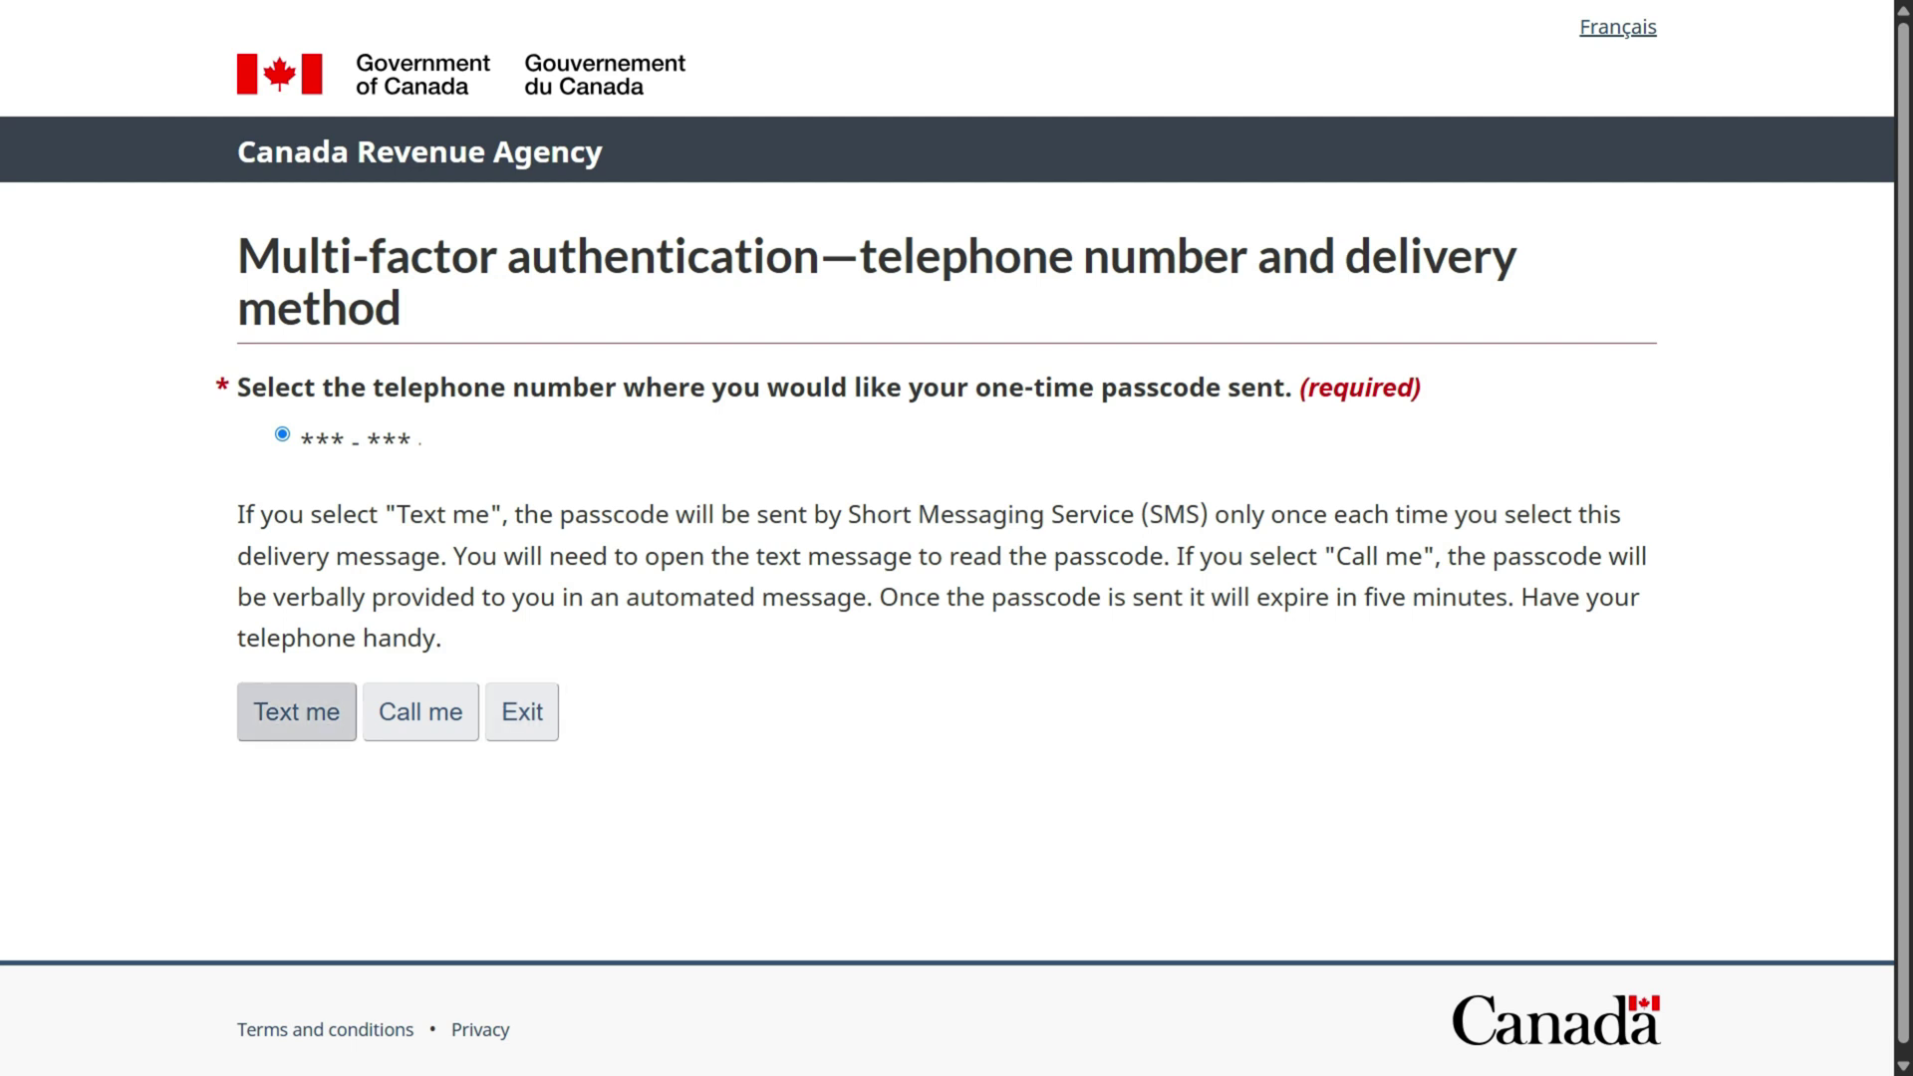
{"action": "left_click", "coordinate": [296, 712]}
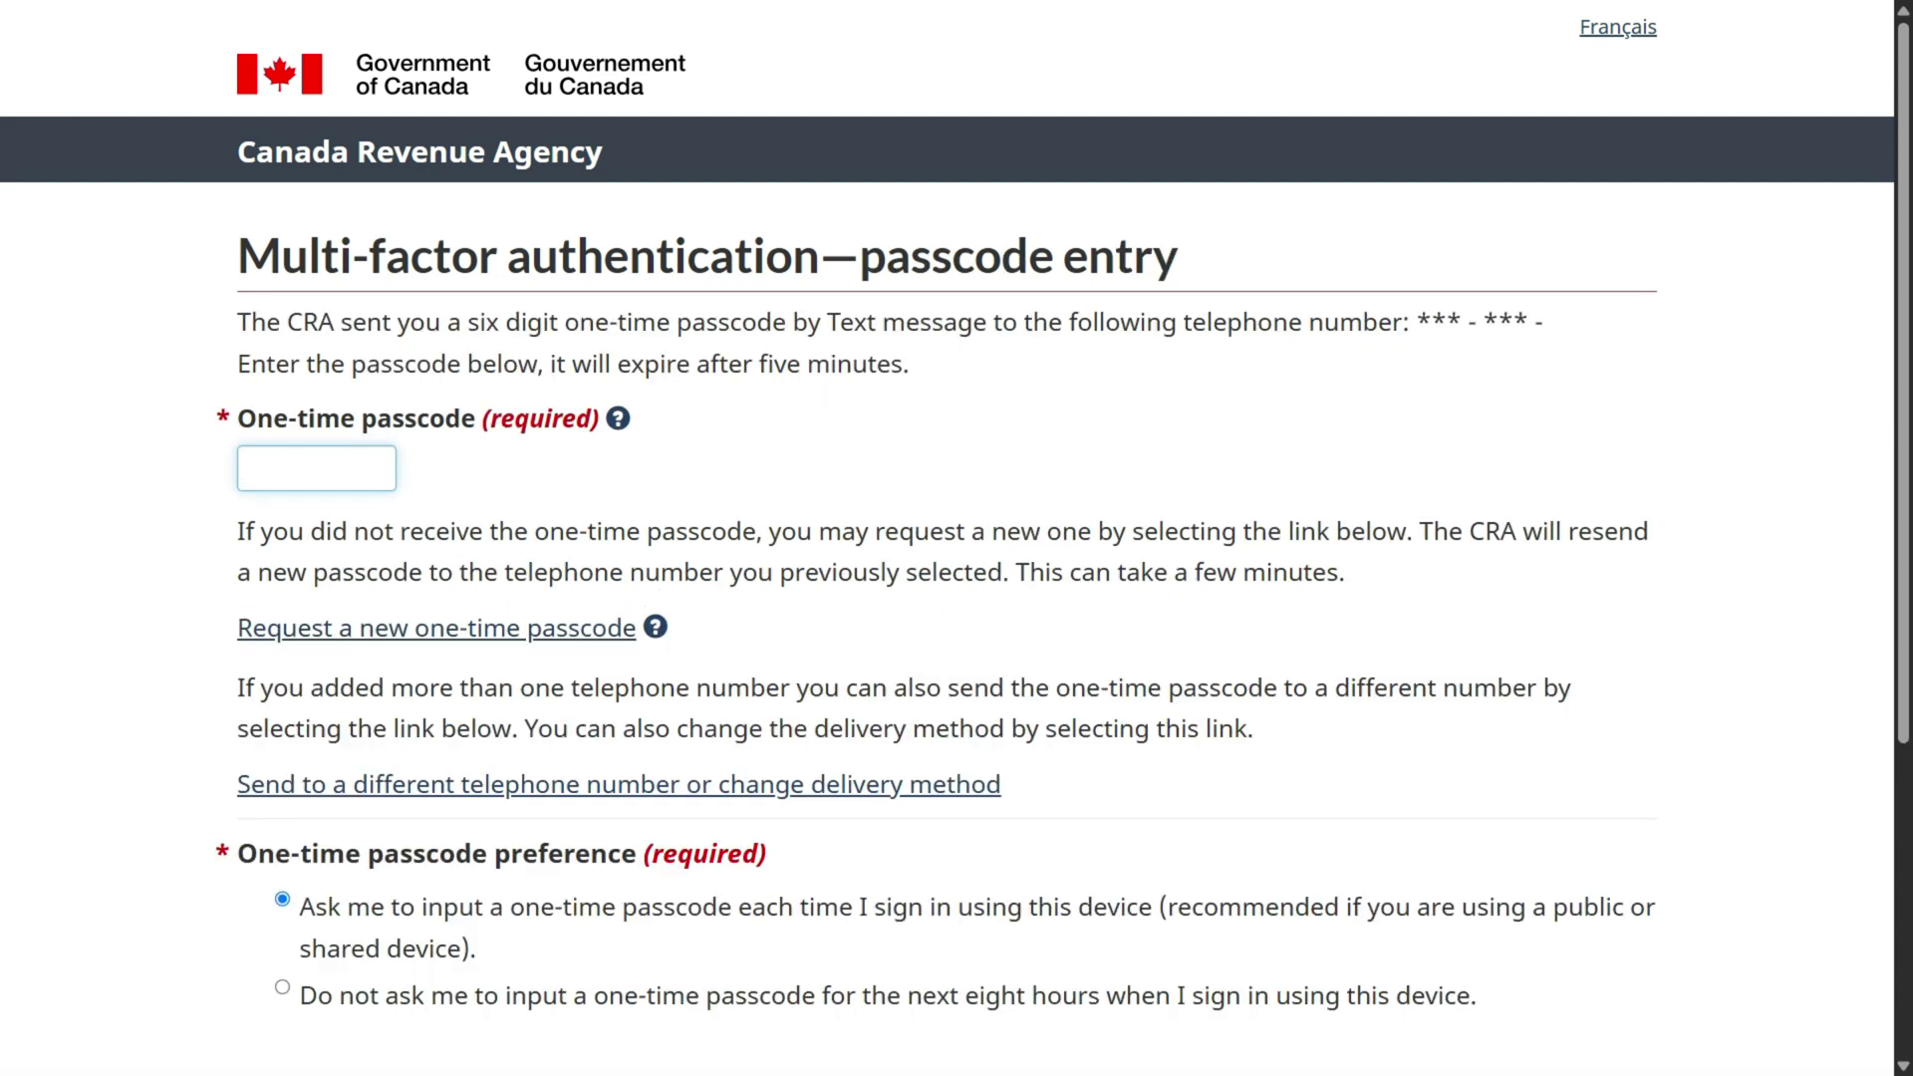
{"action": "scroll", "coordinate": [947, 538], "scroll_direction": "down", "scroll_amount": 5}
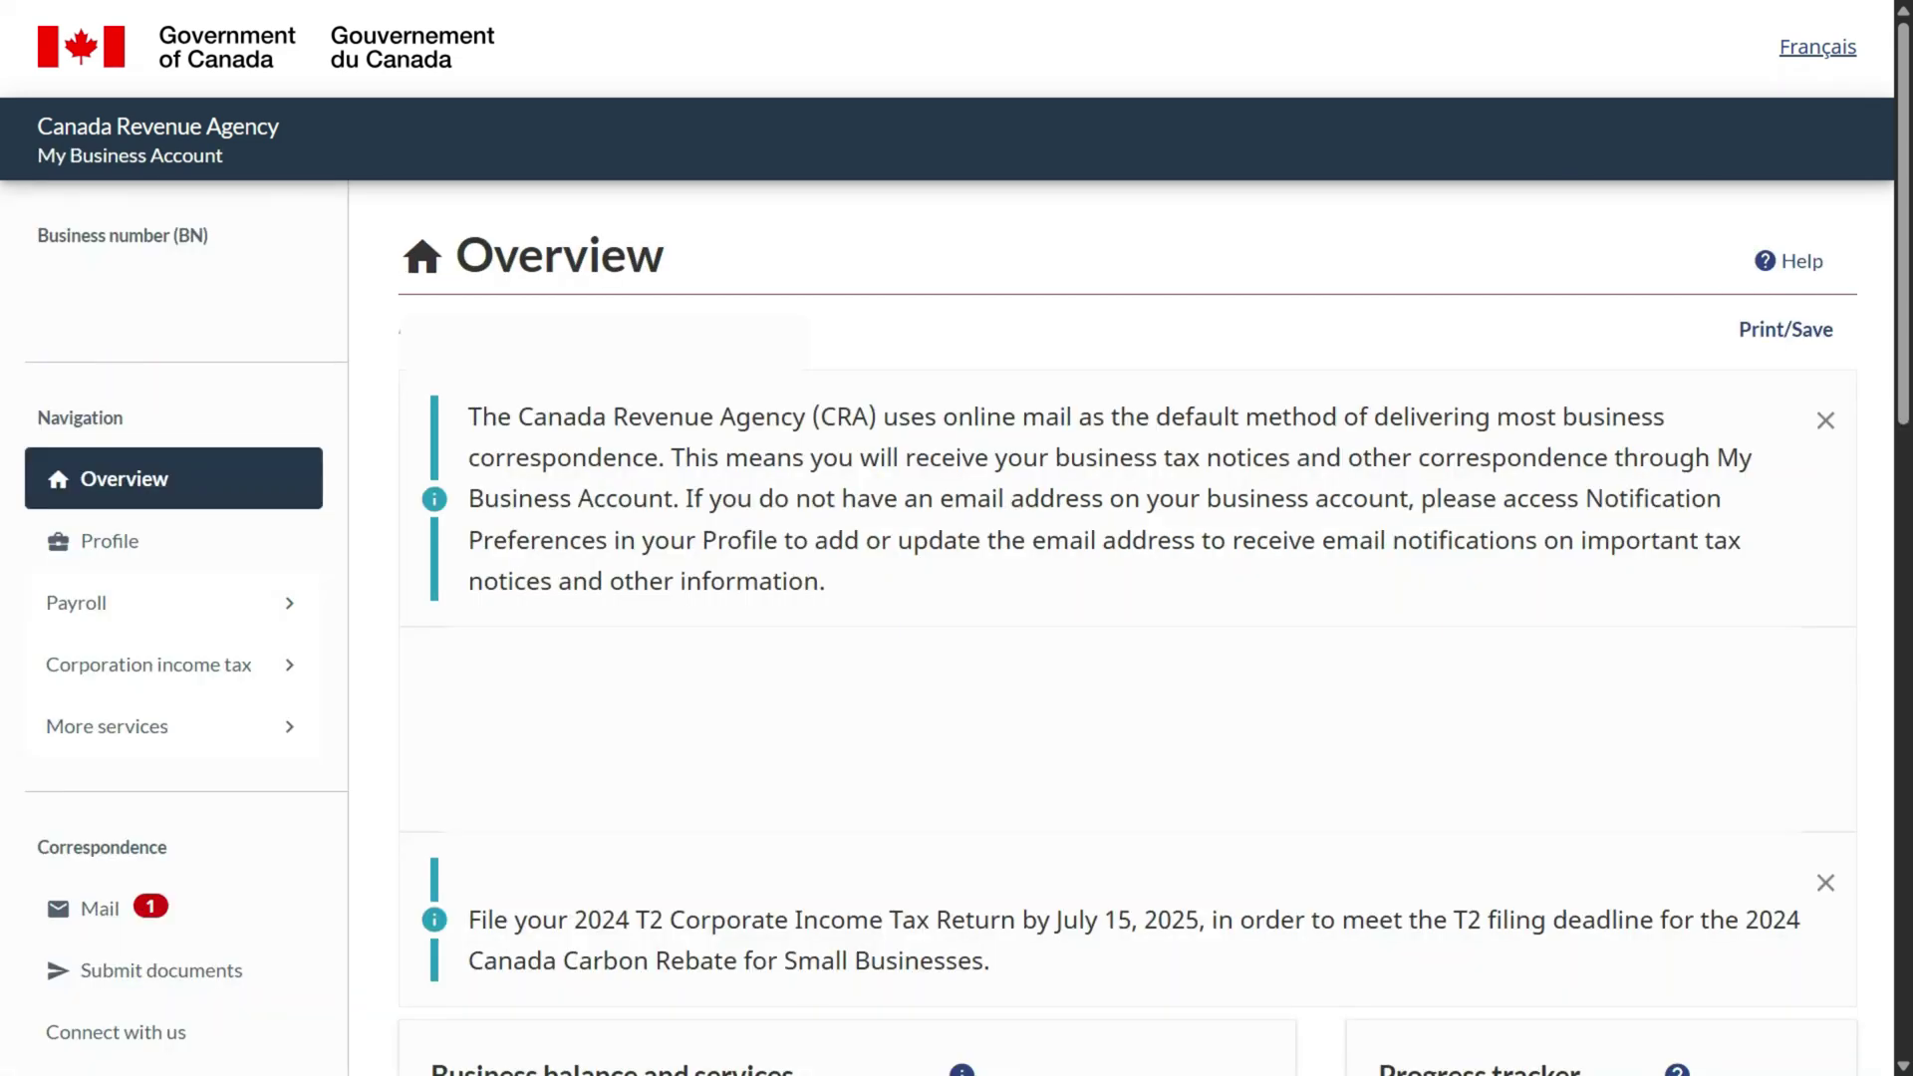
- Check the outstanding returns, total amount owing and progress tracker on the business account overview
{"action": "scroll", "coordinate": [1126, 597], "scroll_direction": "down", "scroll_amount": 9}
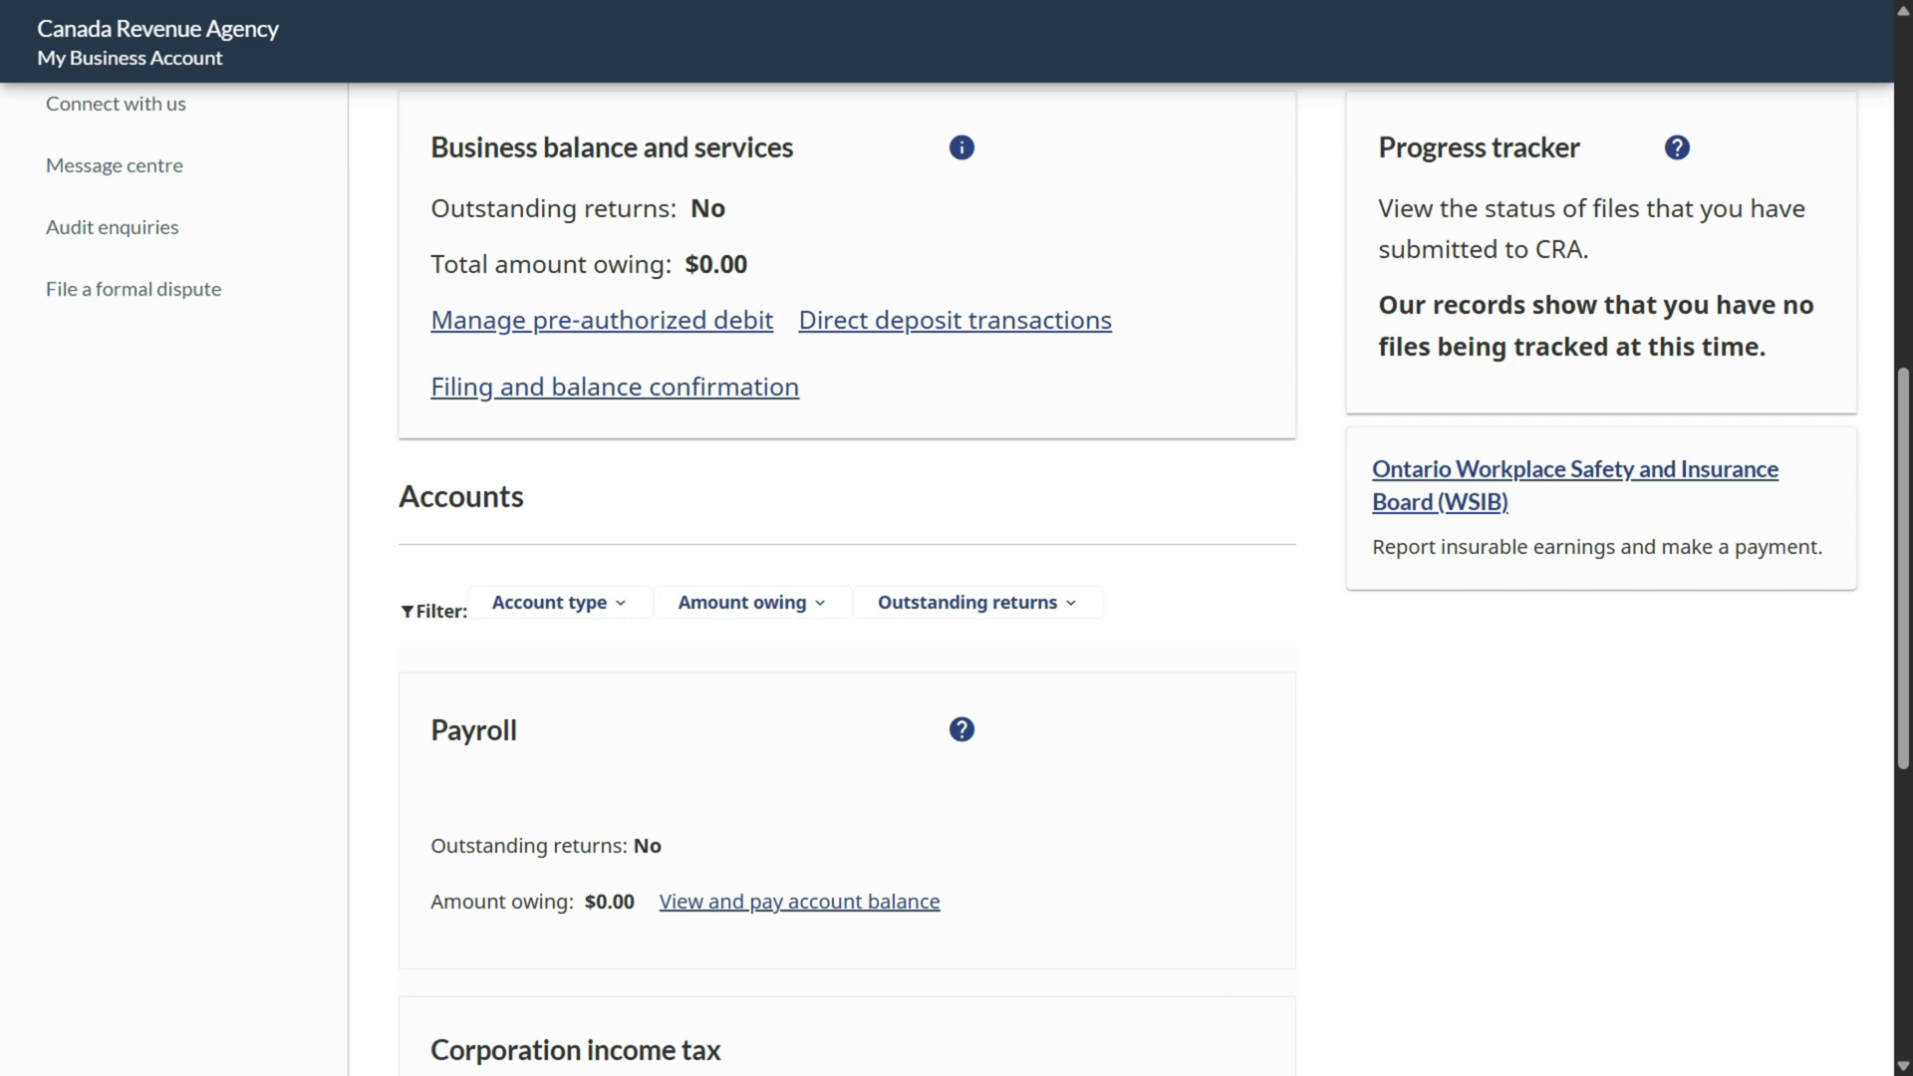
{"action": "left_click_drag", "start_coordinate": [691, 209], "coordinate": [726, 209]}
{"action": "left_click", "coordinate": [729, 212]}
{"action": "double_click", "coordinate": [724, 265]}
{"action": "left_click_drag", "start_coordinate": [1380, 305], "coordinate": [1765, 347]}
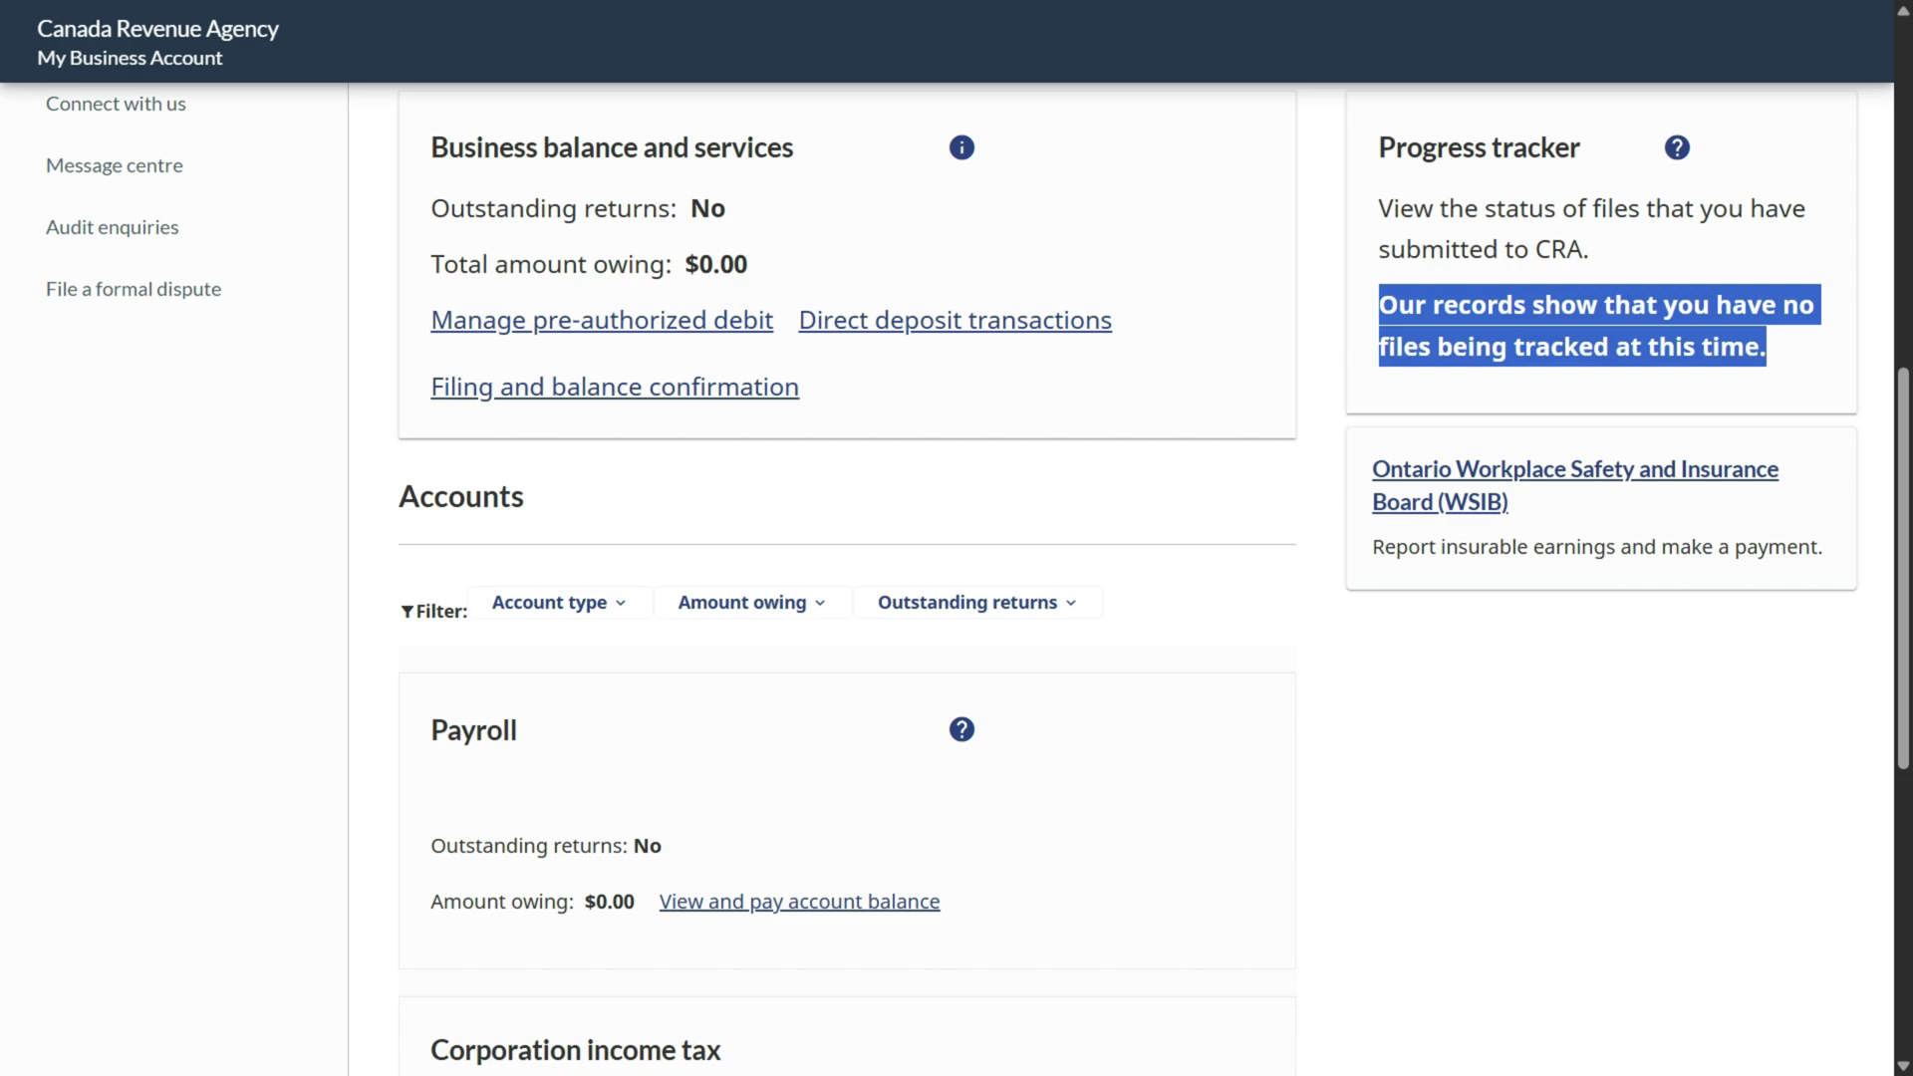
{"action": "scroll", "coordinate": [956, 538], "scroll_direction": "up", "scroll_amount": 10}
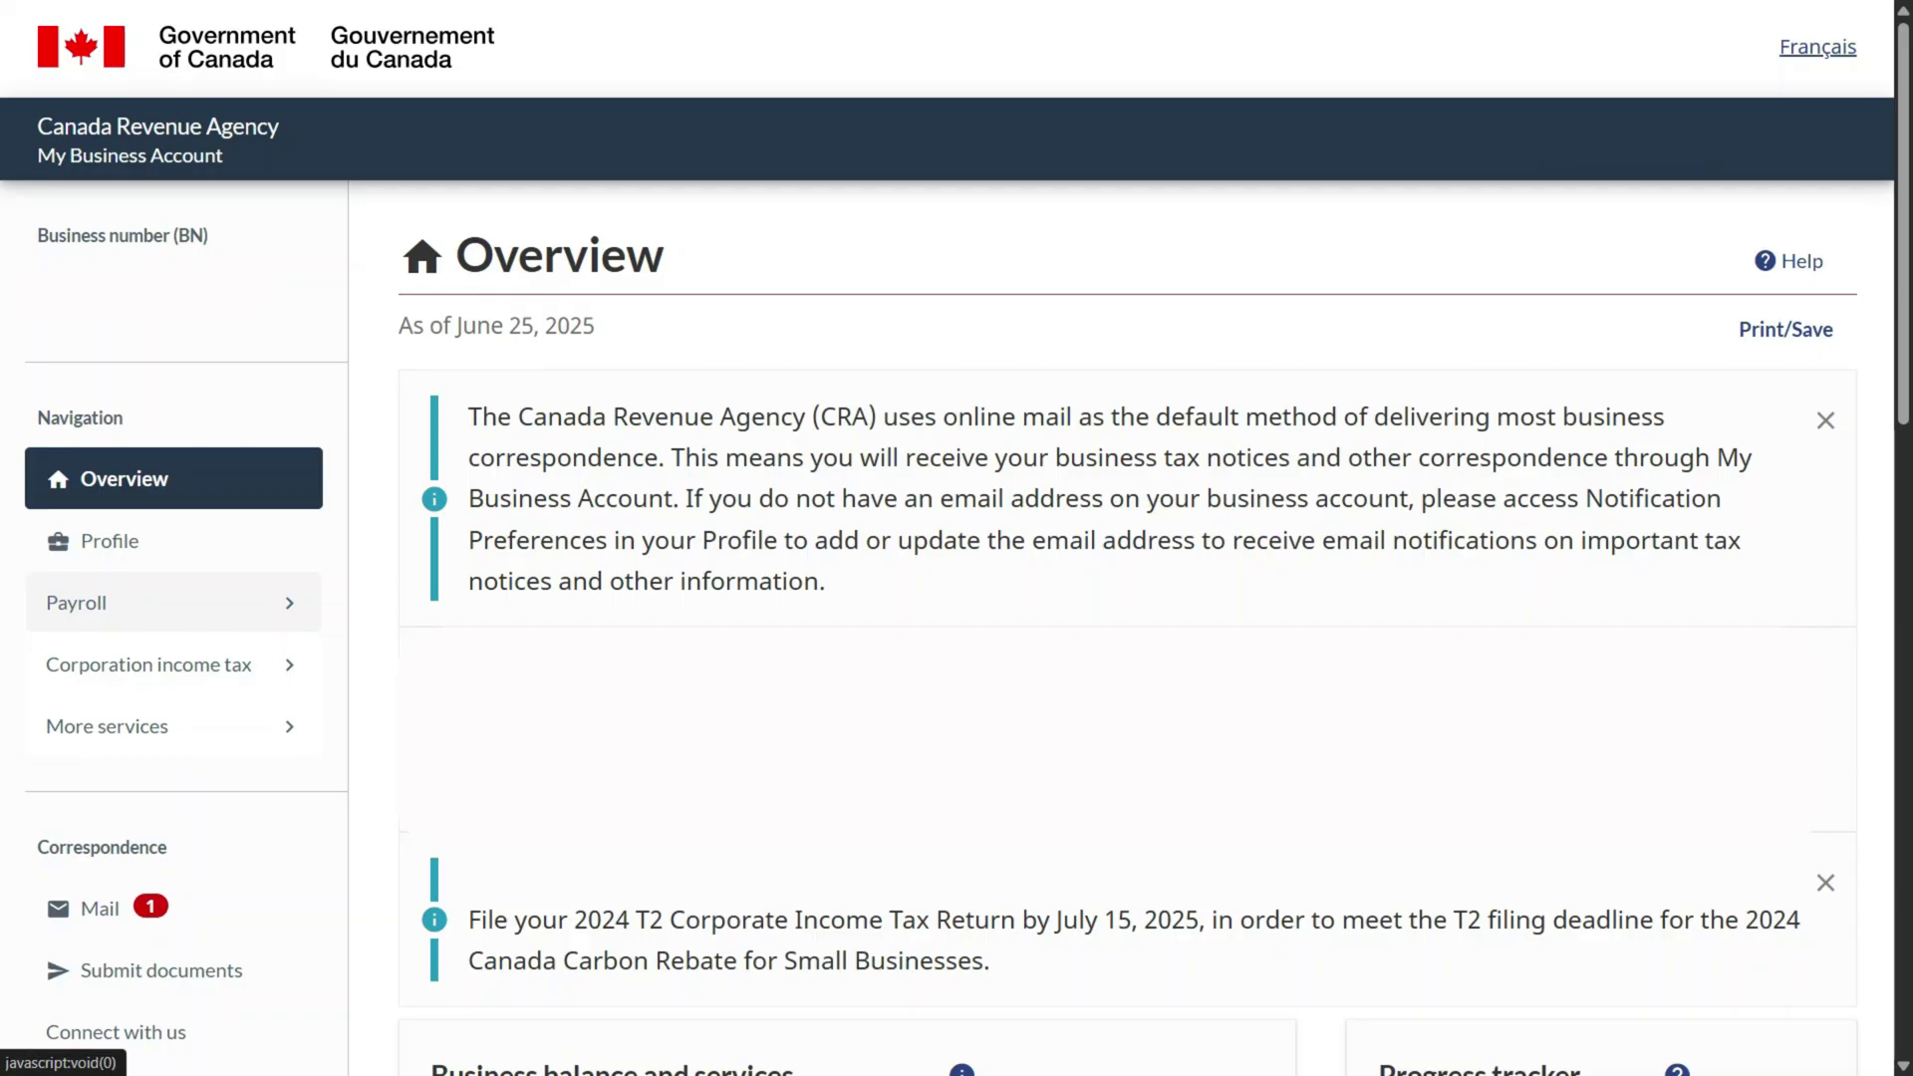
- Open the payroll program account and display its remitting requirements
{"action": "left_click", "coordinate": [150, 603]}
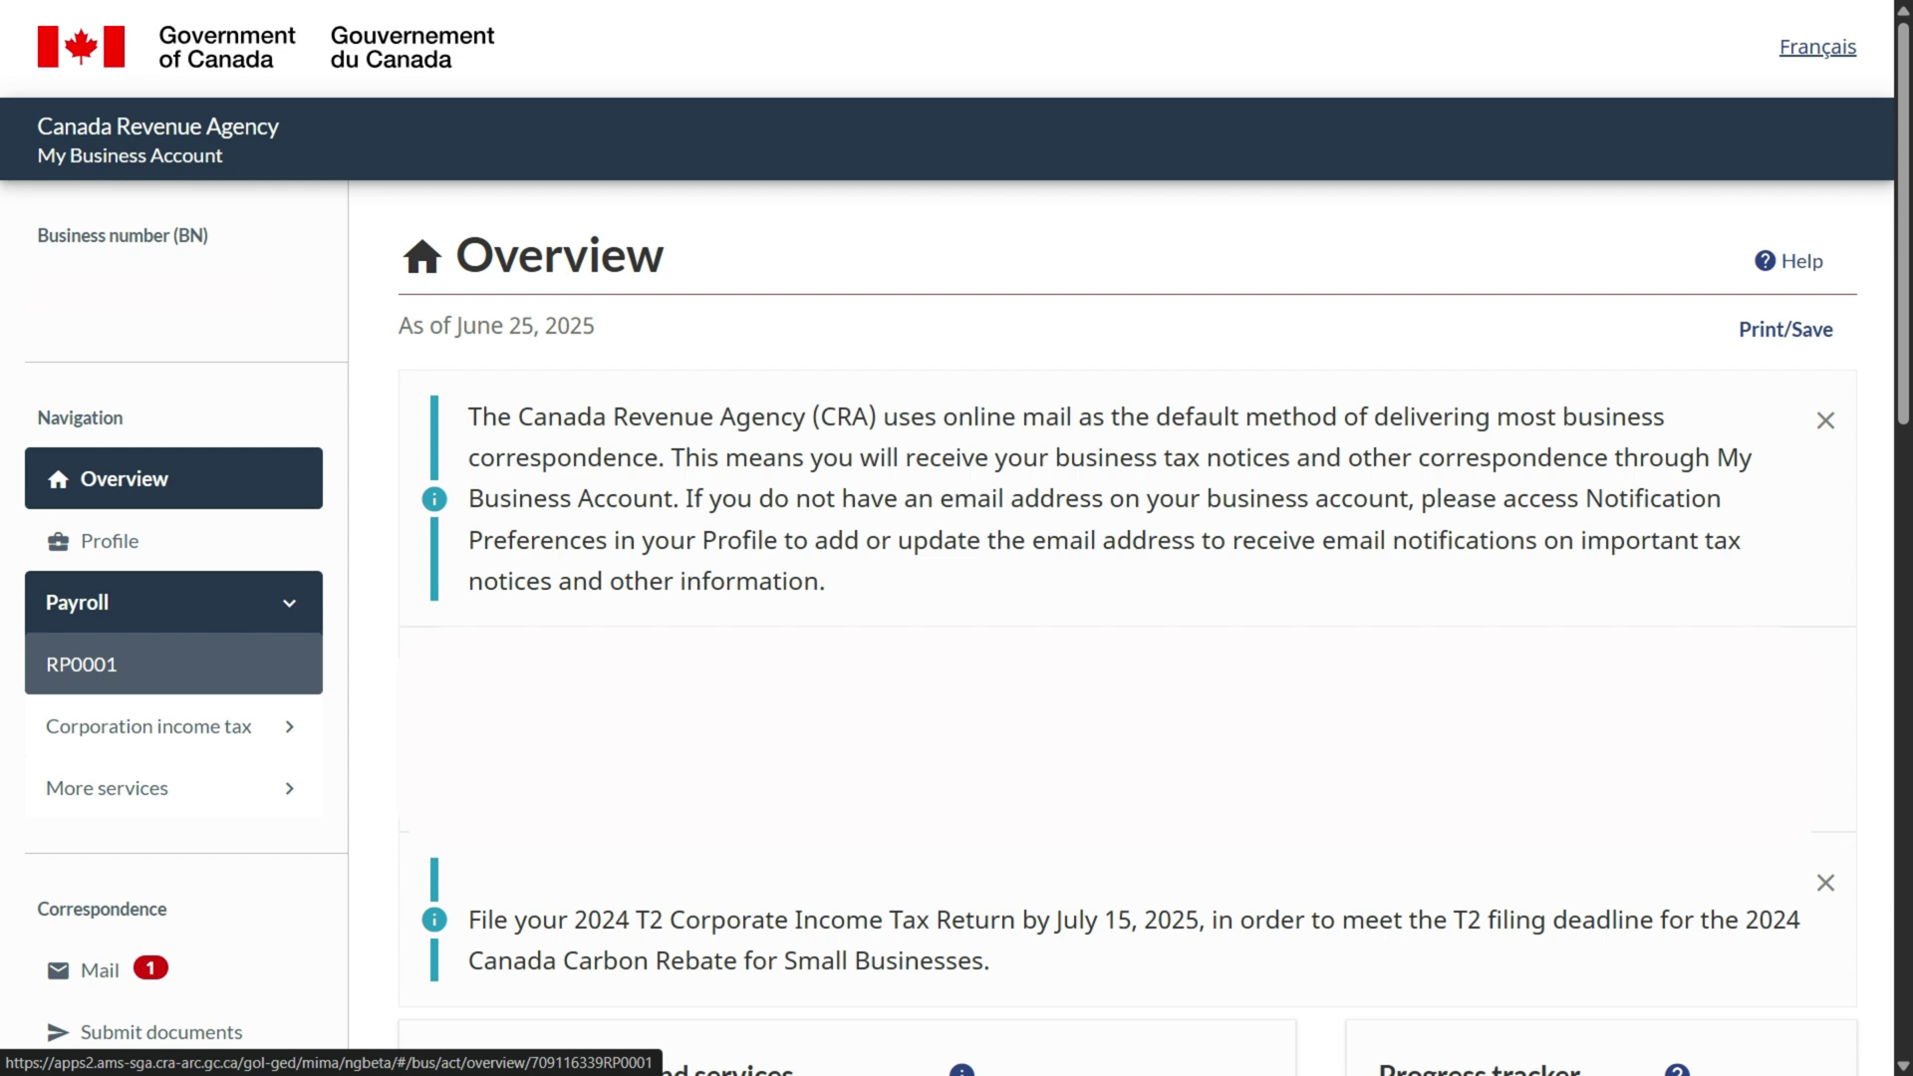
{"action": "left_click", "coordinate": [81, 663]}
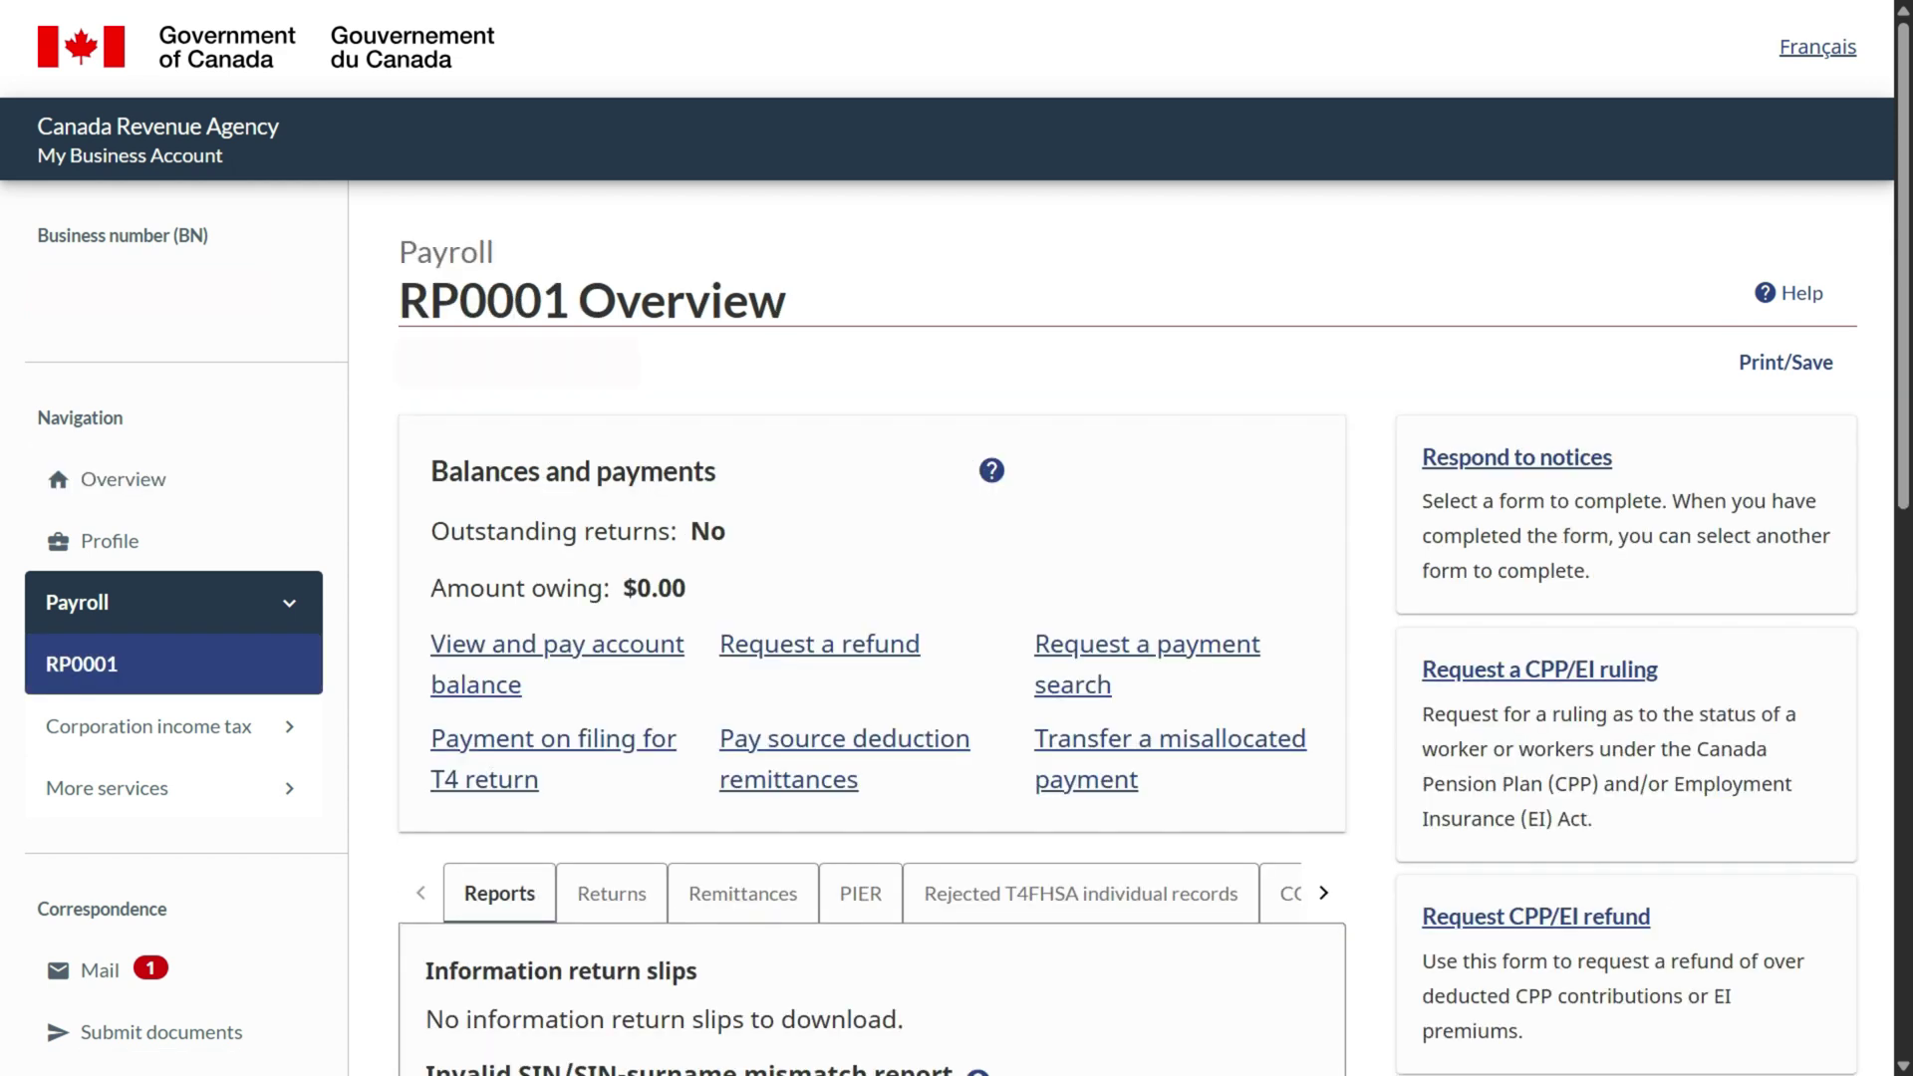
{"action": "left_click_drag", "start_coordinate": [399, 252], "coordinate": [494, 252]}
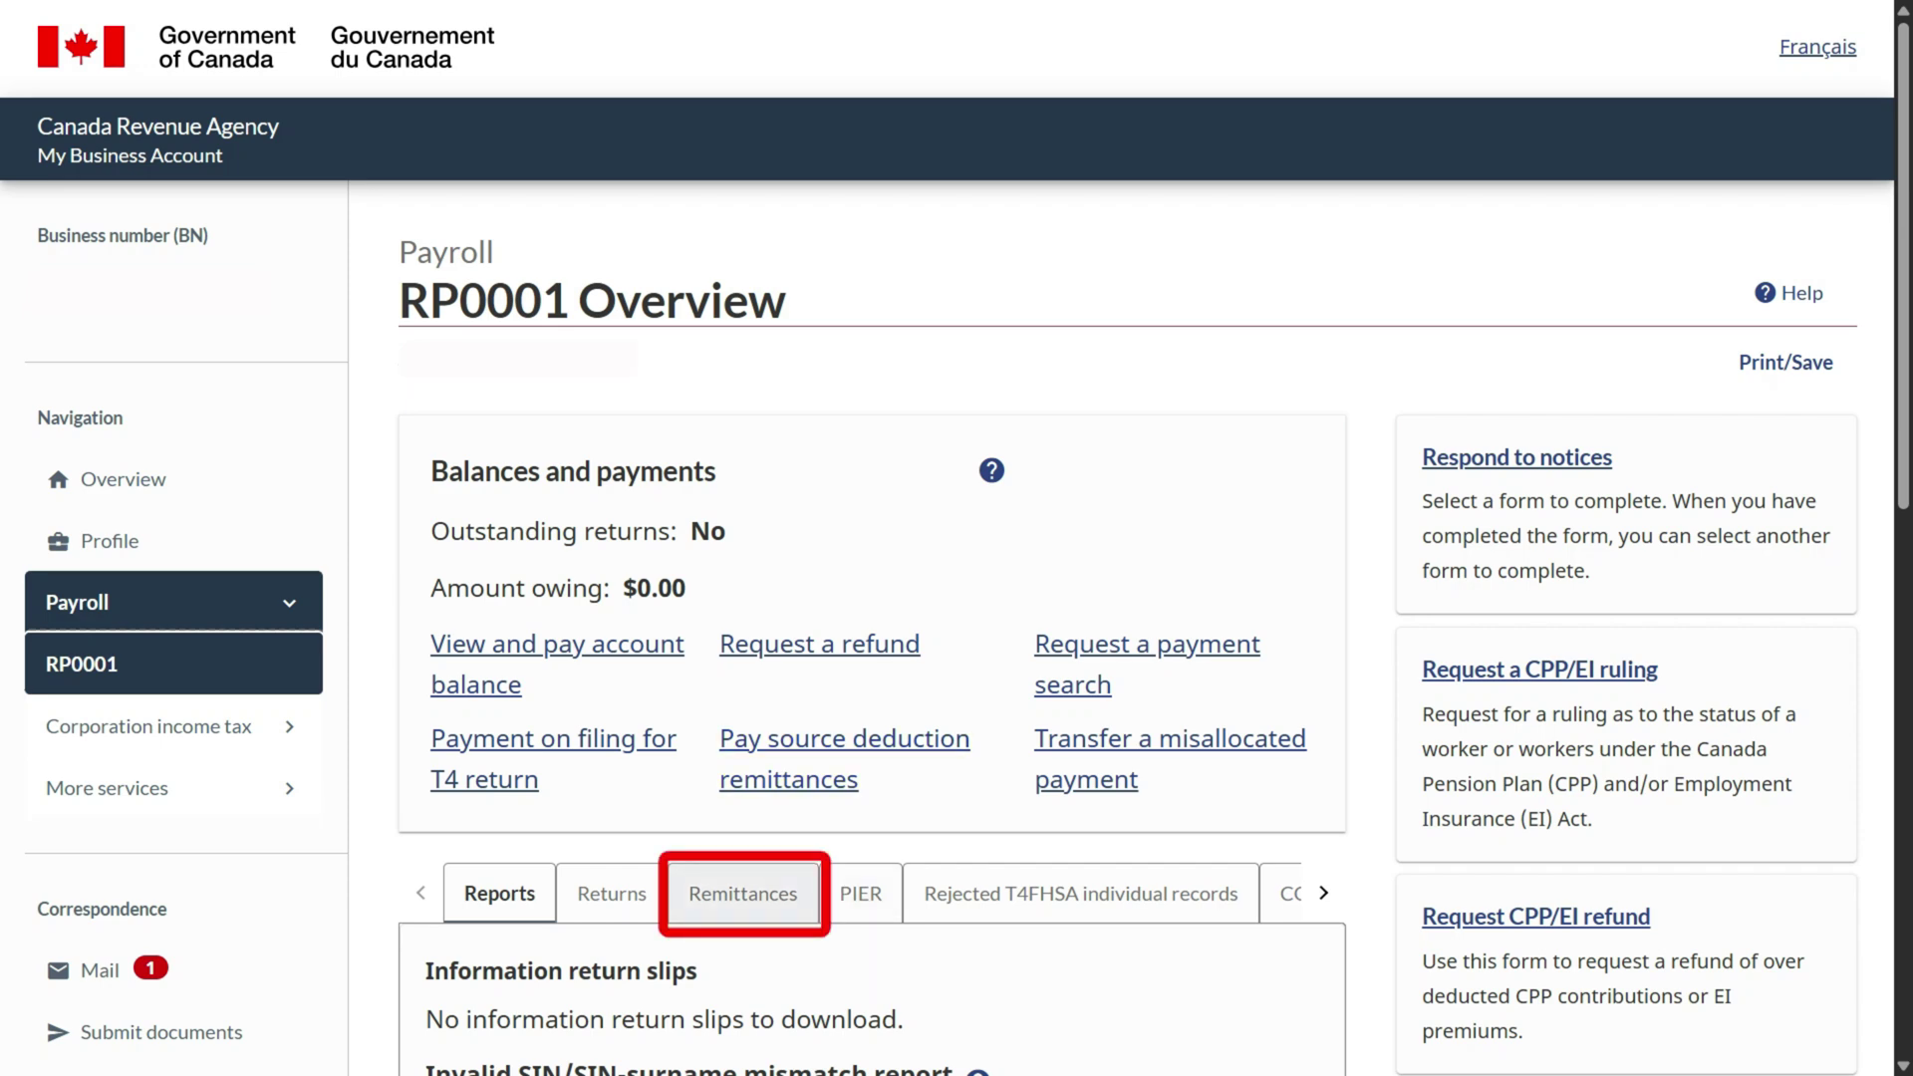
{"action": "left_click", "coordinate": [744, 893]}
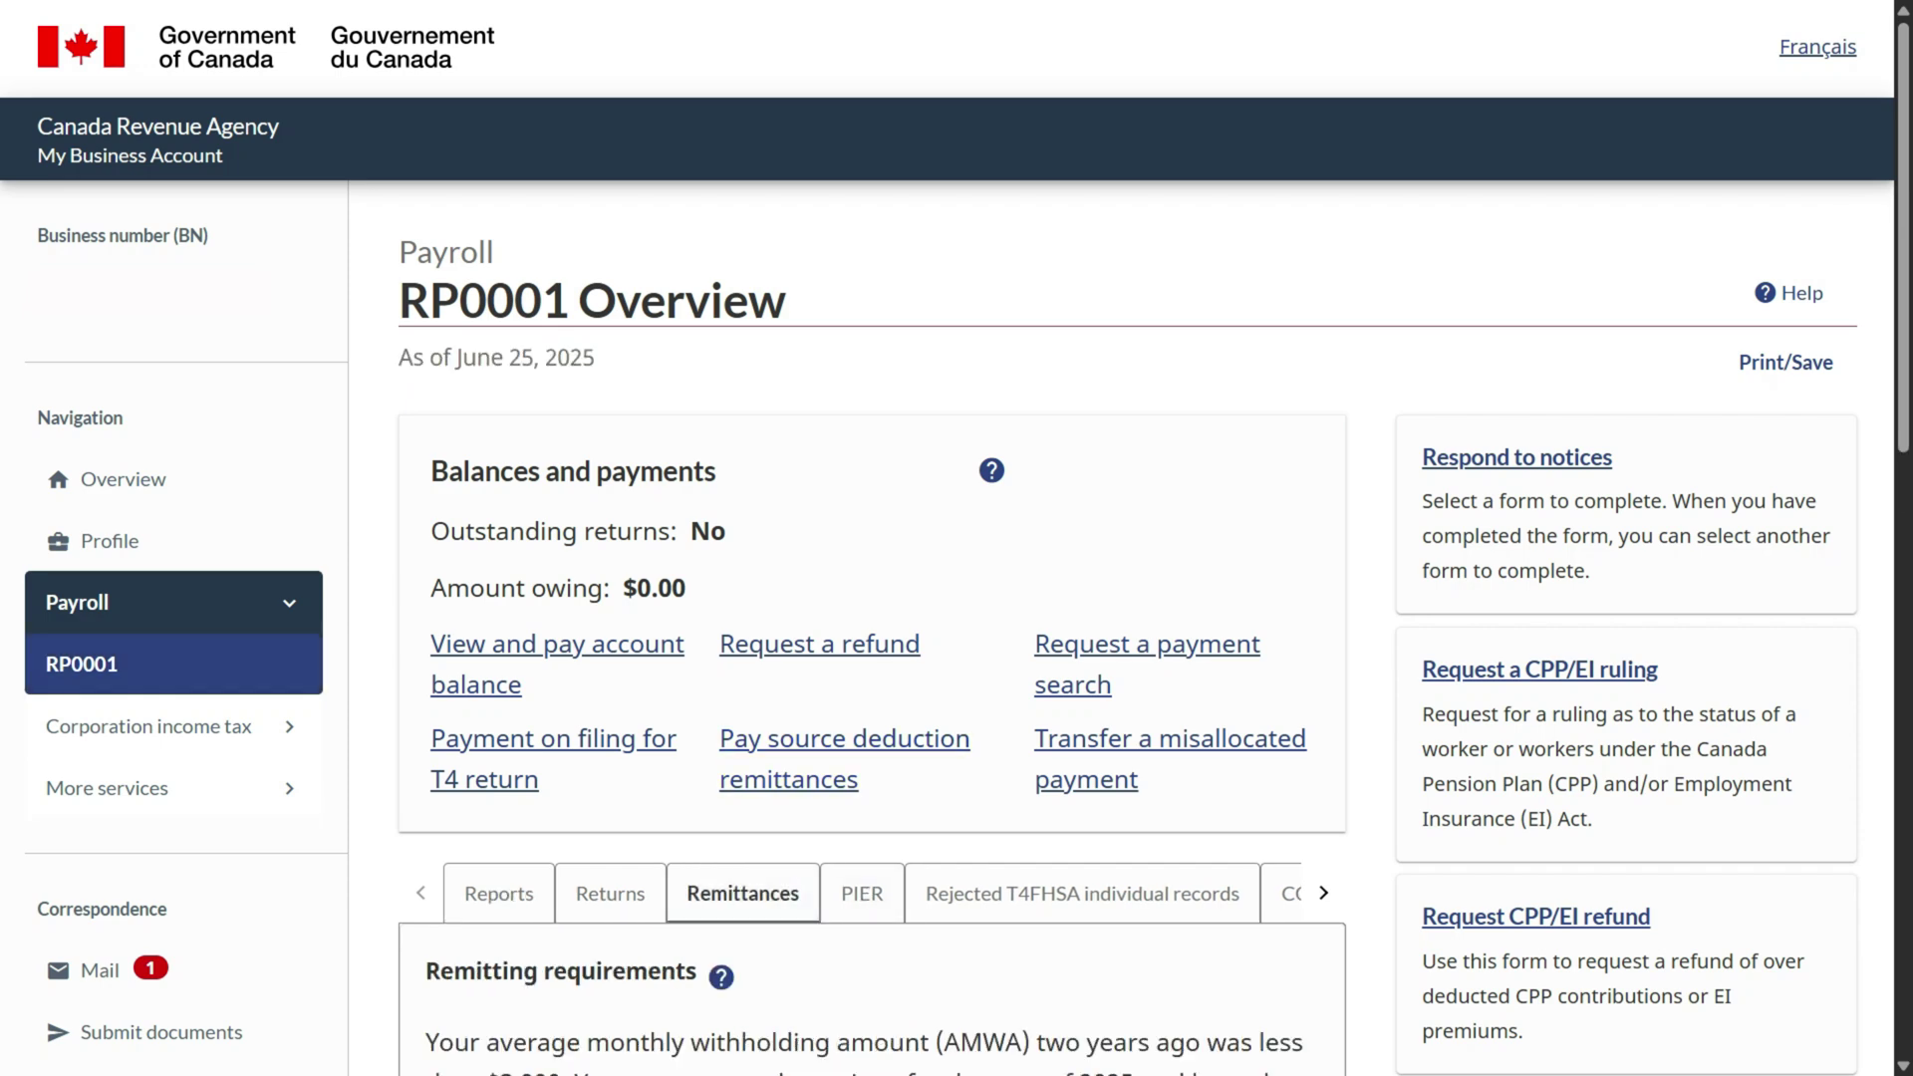
- Check the quarterly remittance due dates and open the form to provide a nil remittance
{"action": "left_click_drag", "start_coordinate": [426, 117], "coordinate": [1161, 116]}
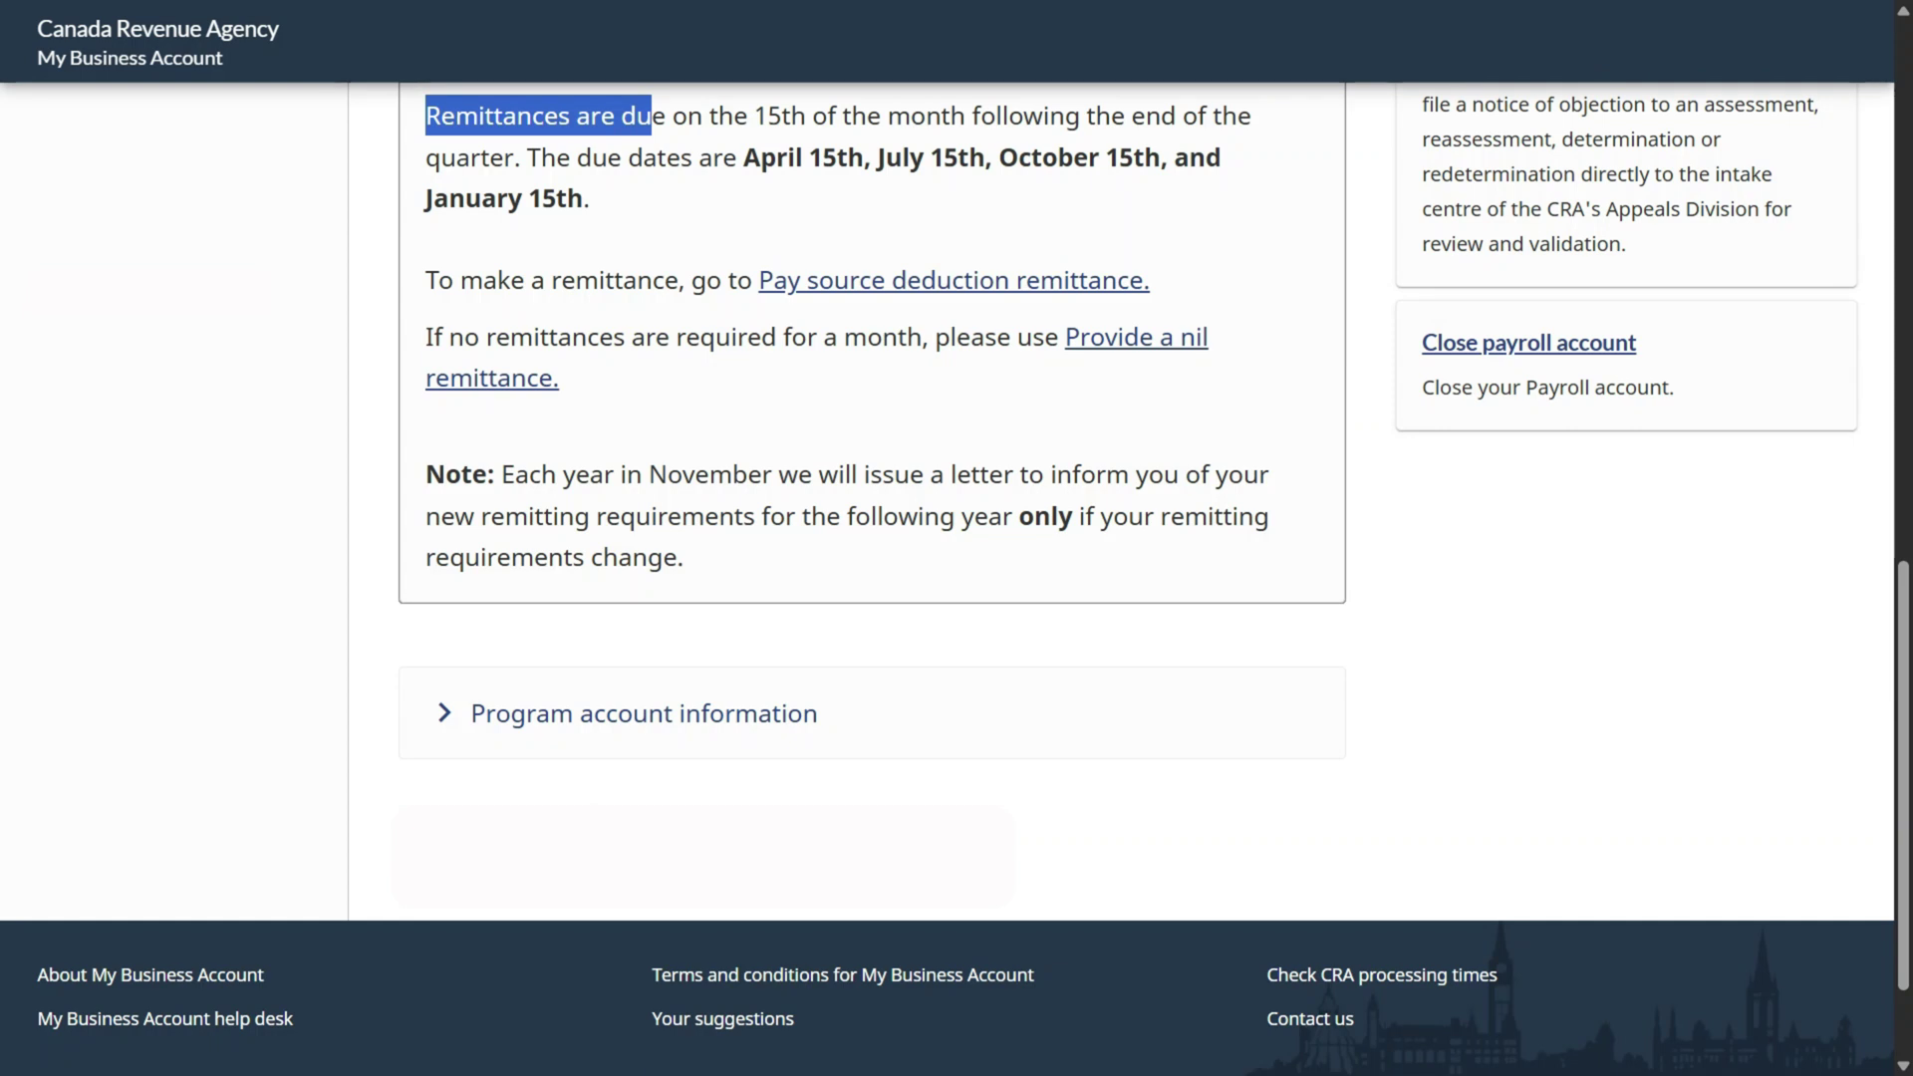
{"action": "left_click", "coordinate": [1161, 116]}
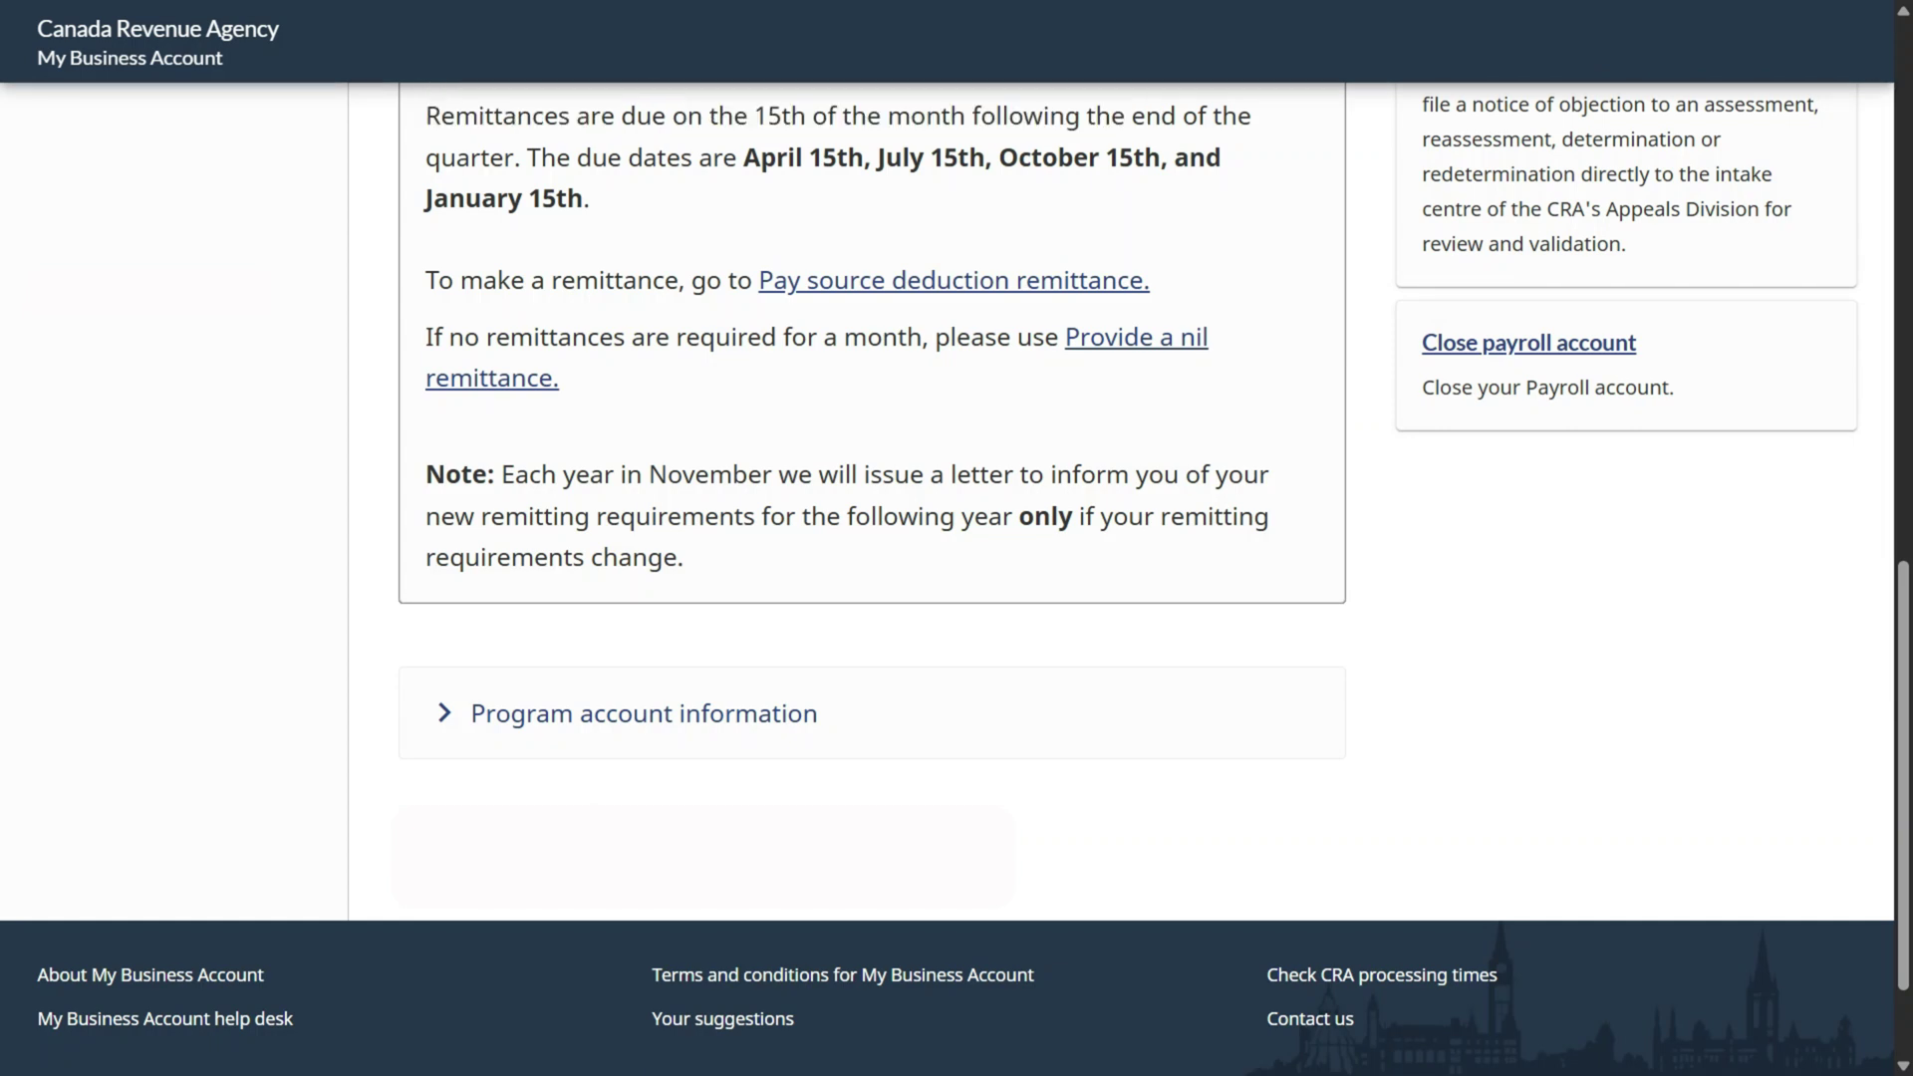
{"action": "left_click_drag", "start_coordinate": [520, 158], "coordinate": [590, 199]}
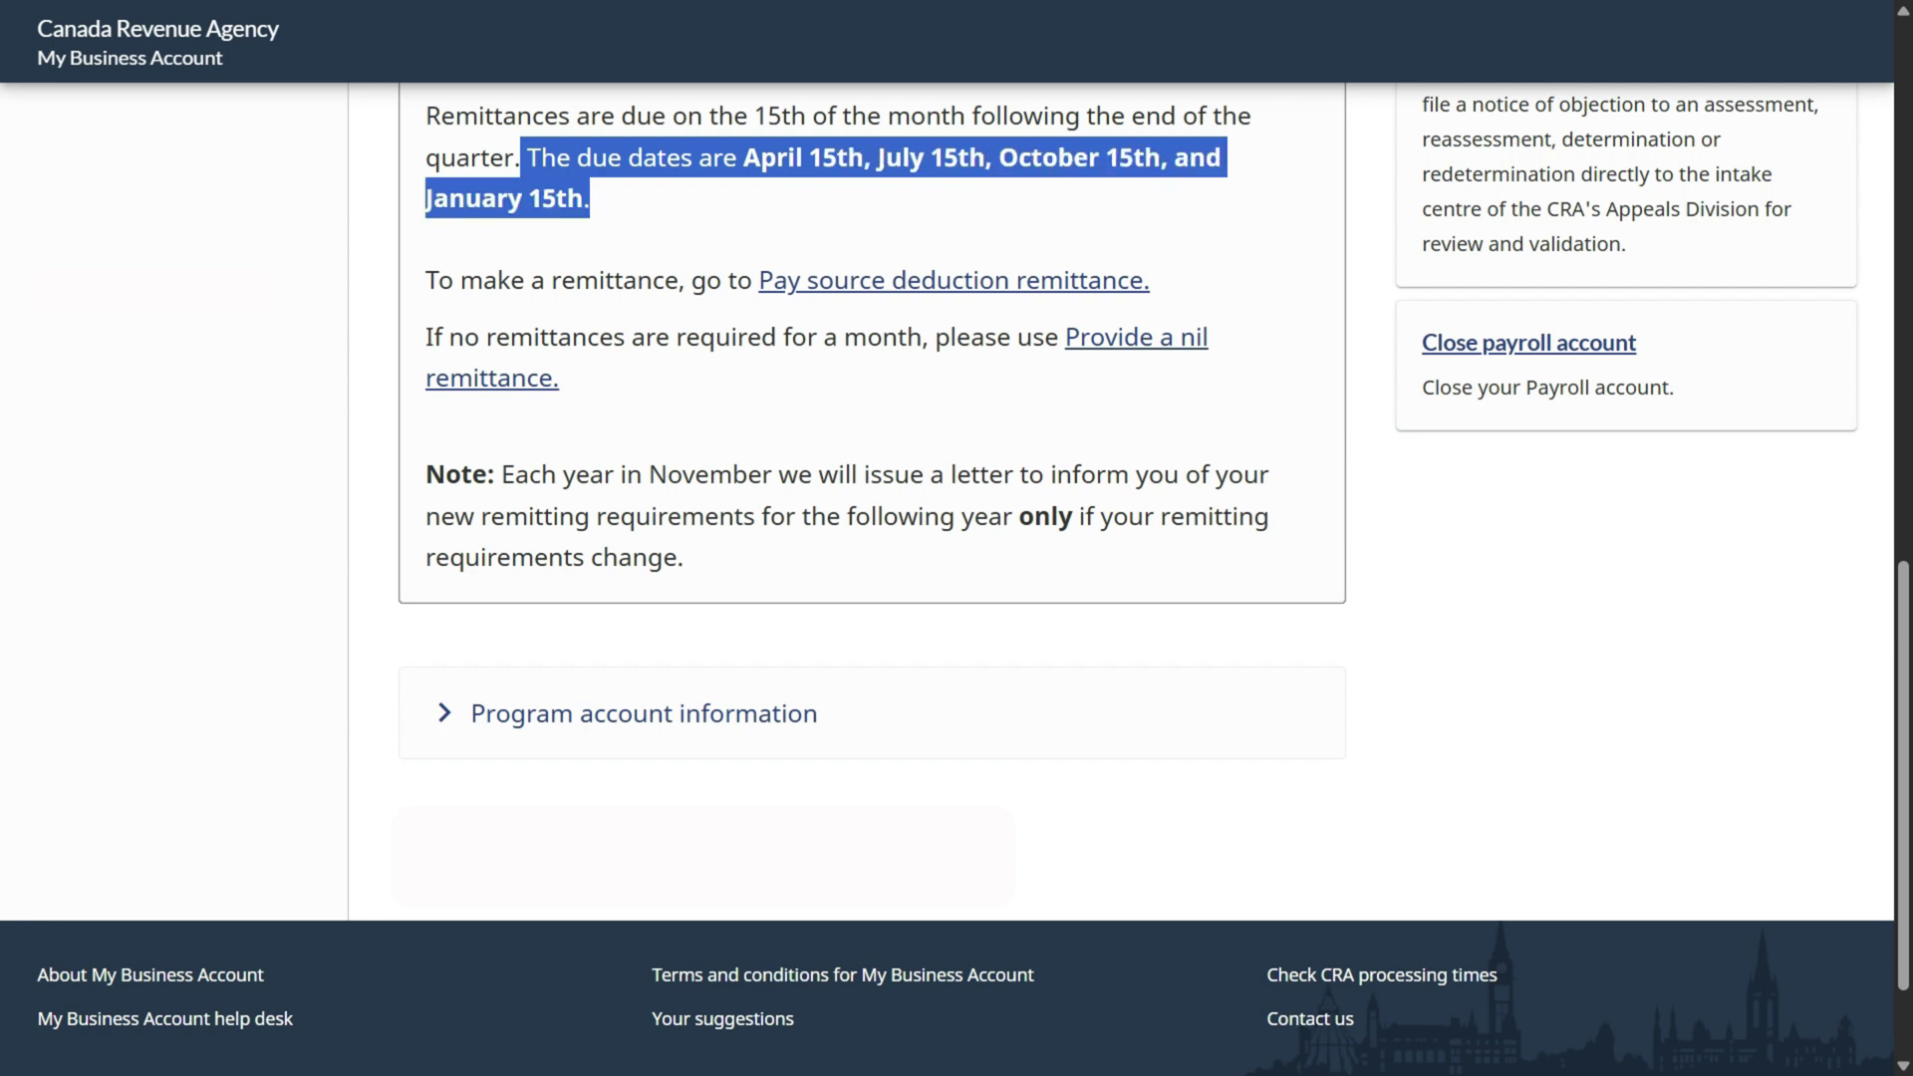
{"action": "left_click", "coordinate": [637, 204]}
{"action": "scroll", "coordinate": [872, 499], "scroll_direction": "up", "scroll_amount": 1}
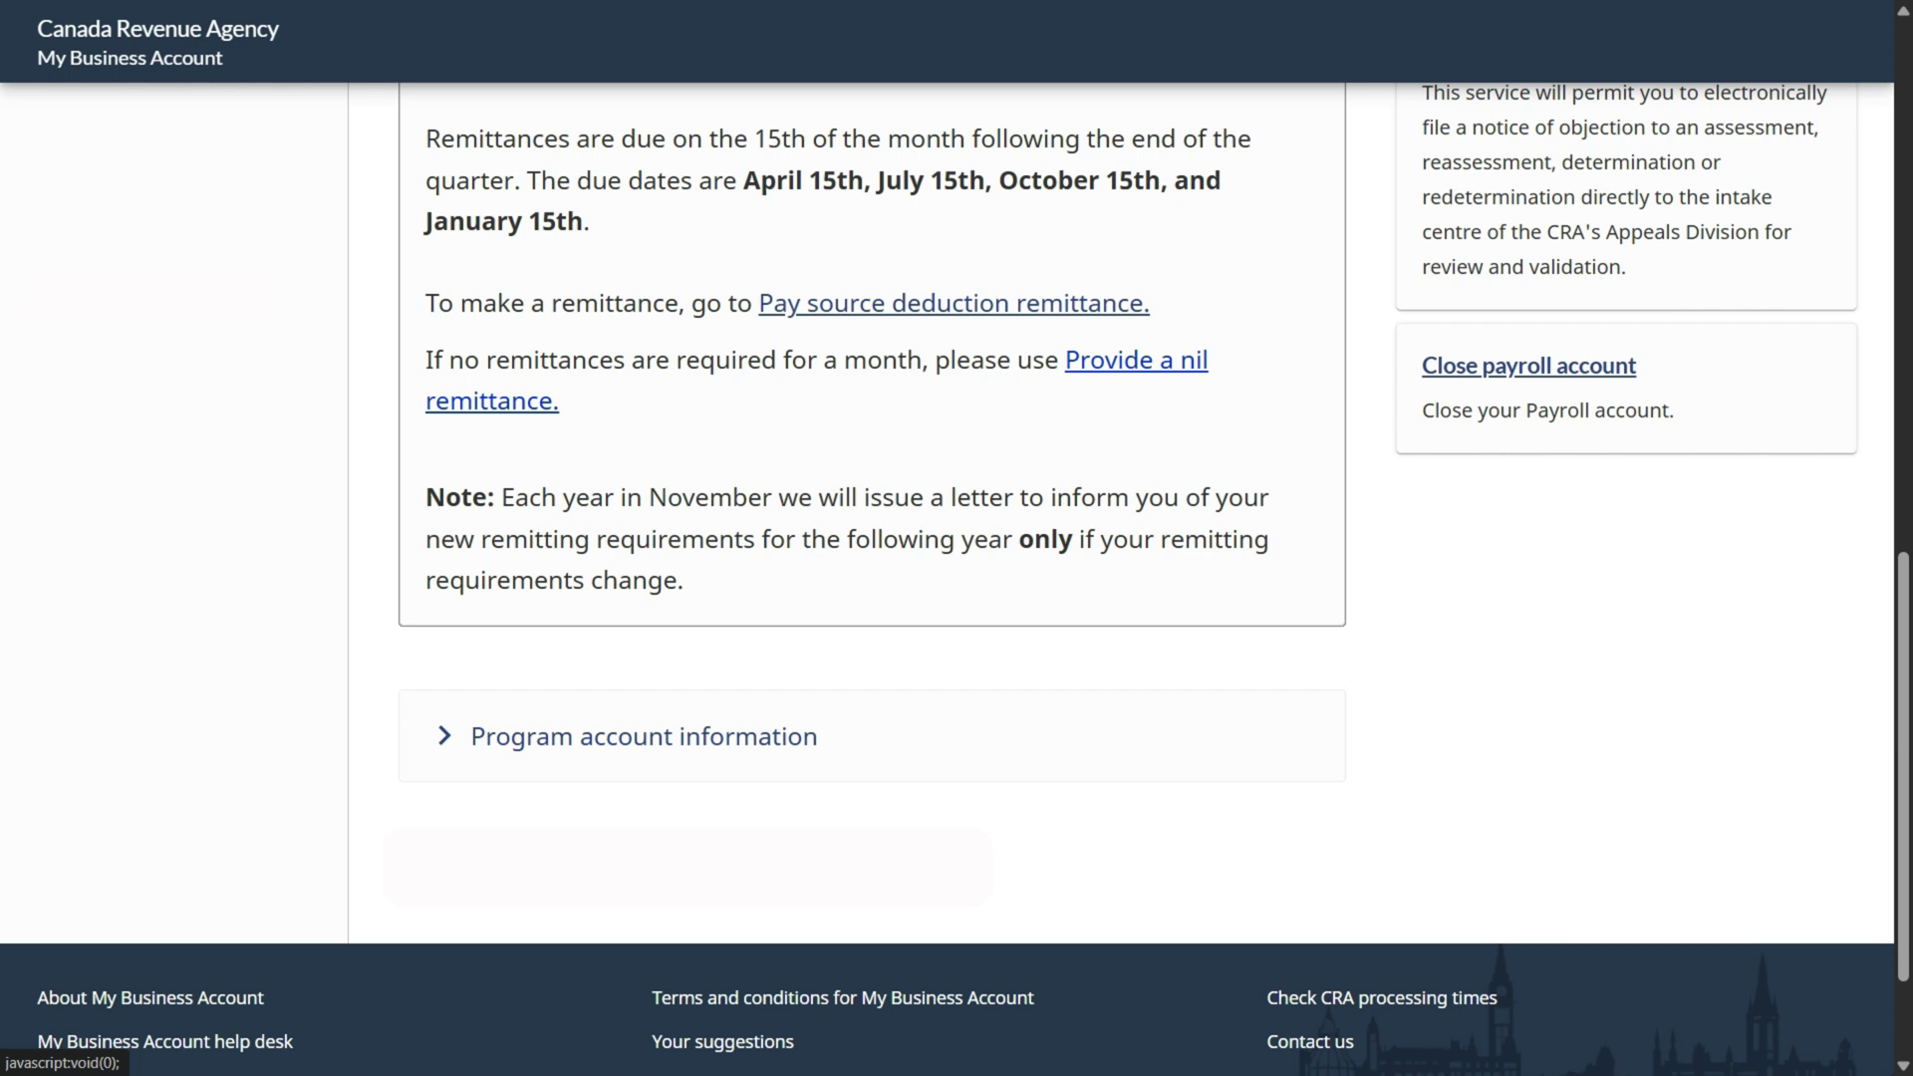
{"action": "left_click", "coordinate": [1136, 361]}
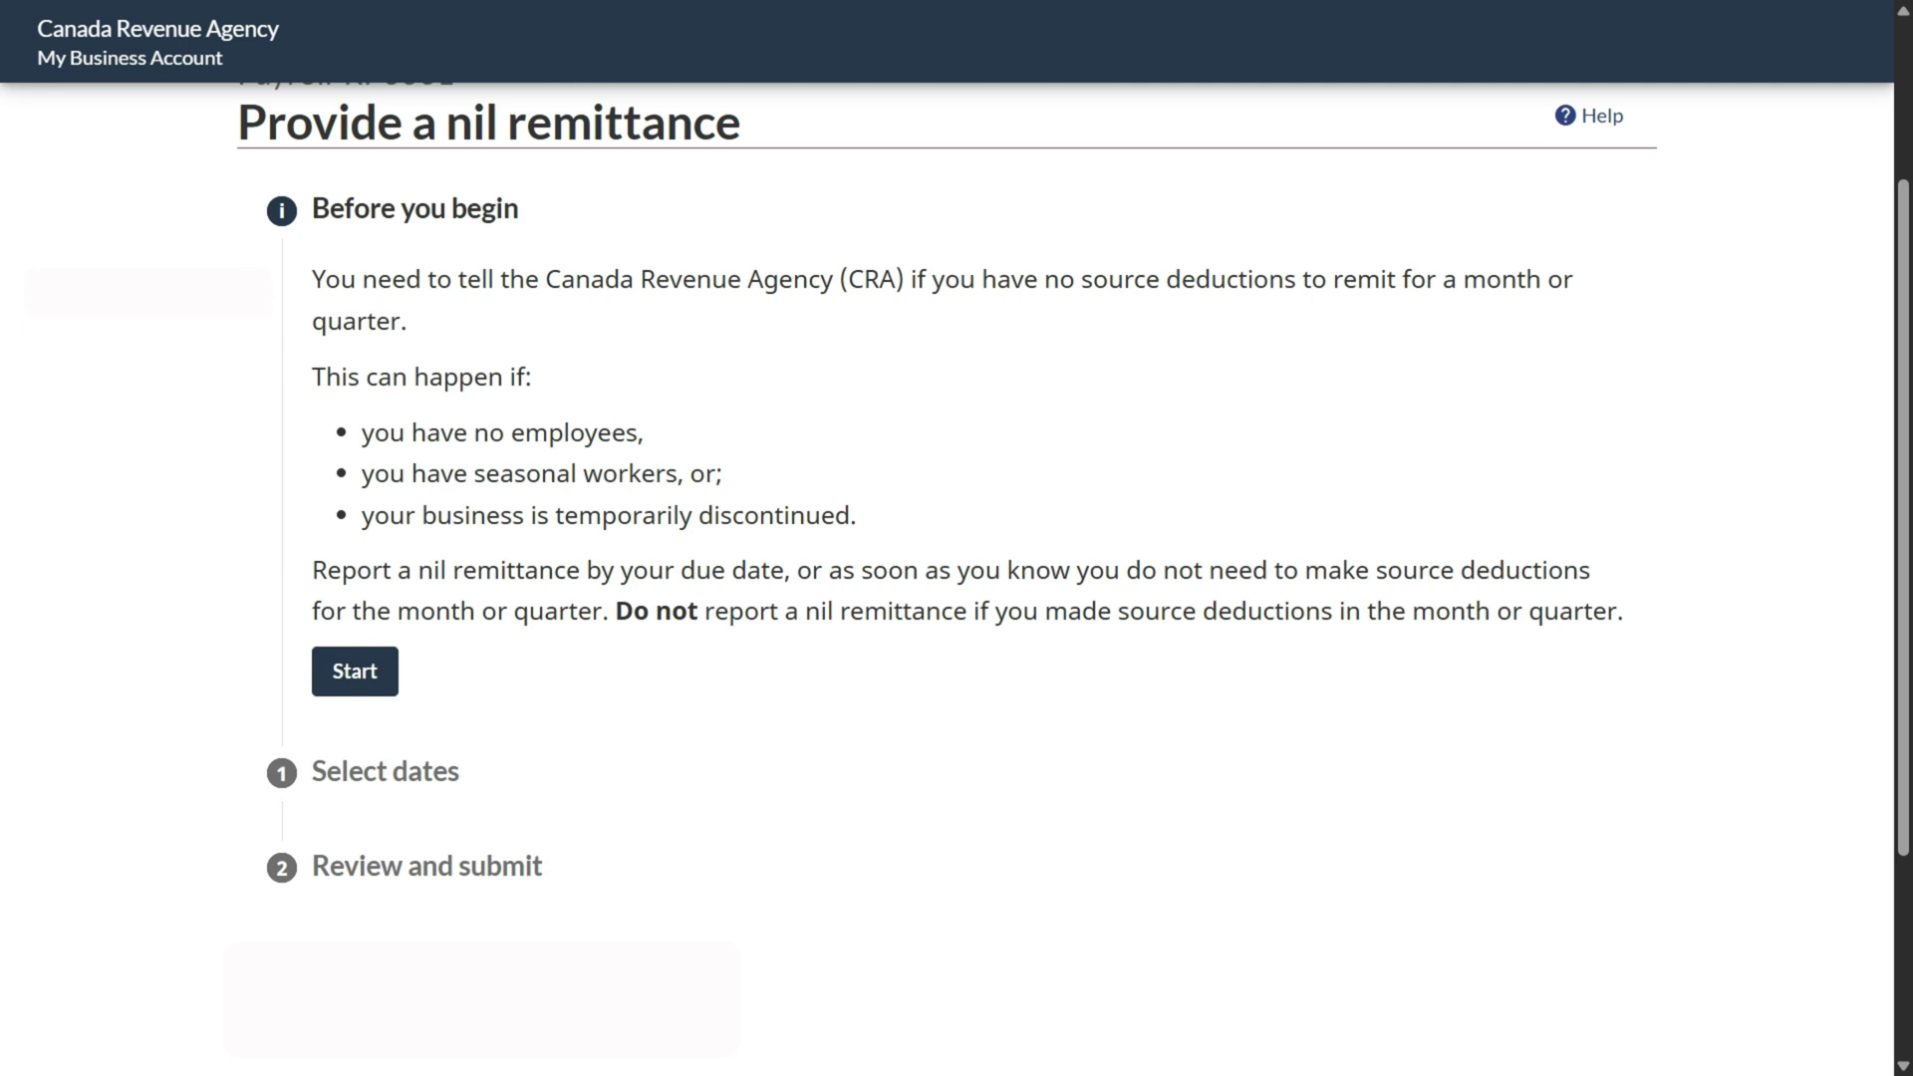
- Read when a nil remittance applies and the rules for reporting it by the due date
{"action": "left_click_drag", "start_coordinate": [1045, 280], "coordinate": [406, 321]}
{"action": "left_click_drag", "start_coordinate": [312, 378], "coordinate": [533, 378]}
{"action": "left_click_drag", "start_coordinate": [362, 433], "coordinate": [644, 434]}
{"action": "left_click", "coordinate": [362, 475]}
{"action": "left_click_drag", "start_coordinate": [362, 473], "coordinate": [723, 473]}
{"action": "left_click", "coordinate": [362, 515]}
{"action": "left_click_drag", "start_coordinate": [362, 516], "coordinate": [856, 515]}
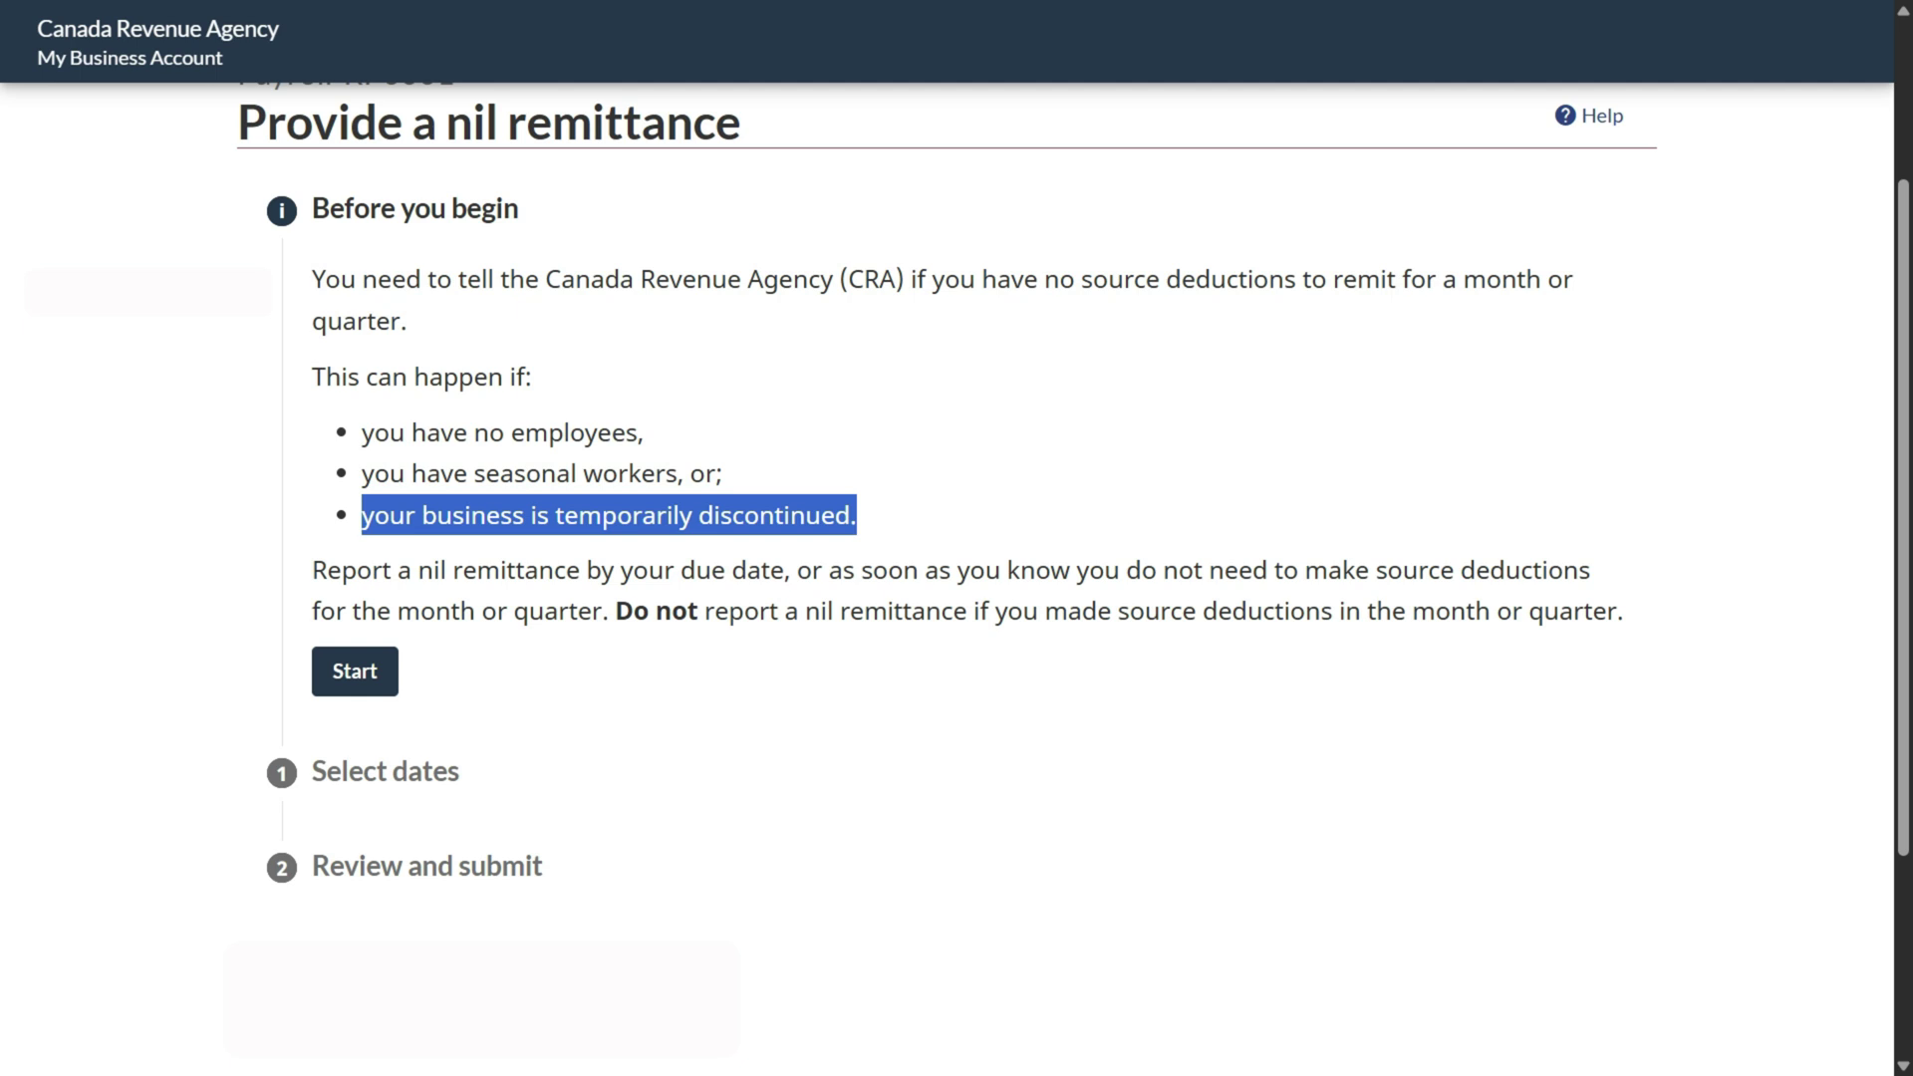
{"action": "left_click_drag", "start_coordinate": [312, 570], "coordinate": [1625, 610]}
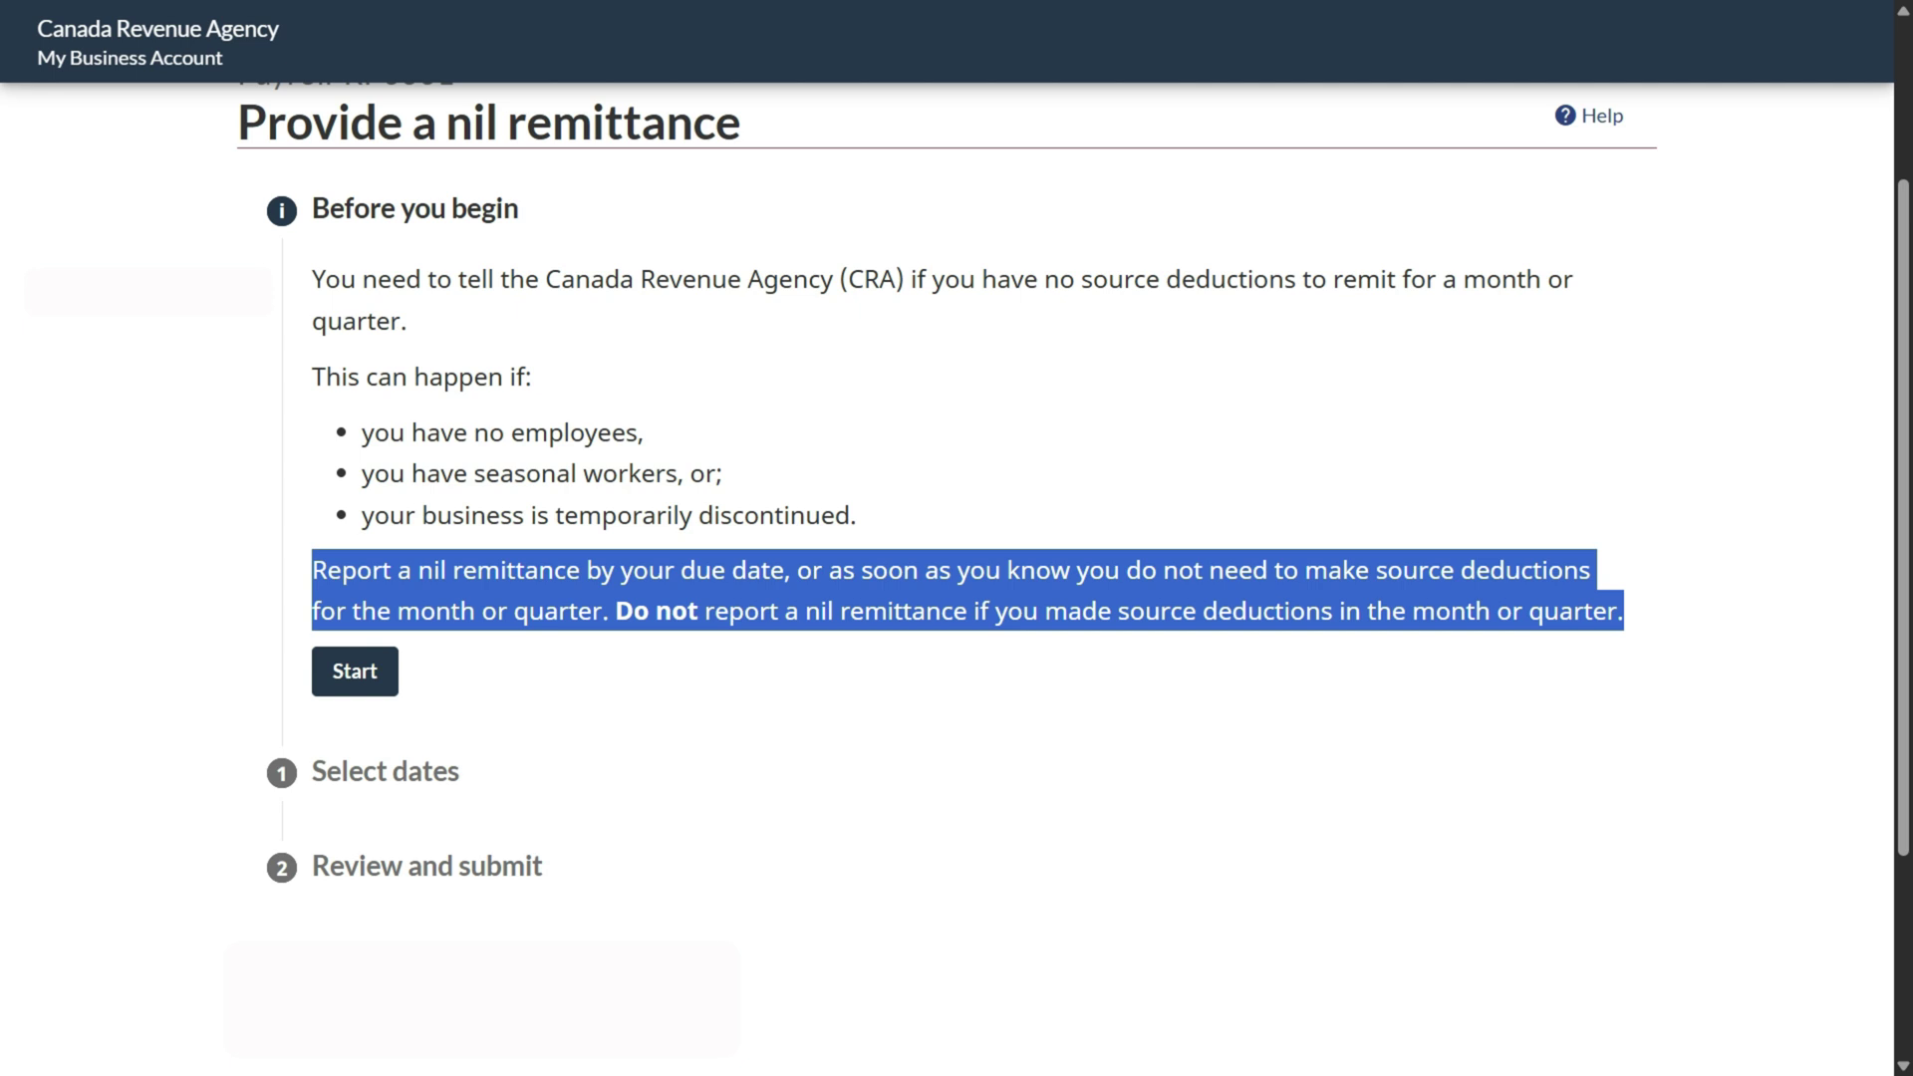
- Start the nil remittance, set the period from 2025-01-01 to 2025-06-30, and continue to the review stage
{"action": "left_click", "coordinate": [355, 671]}
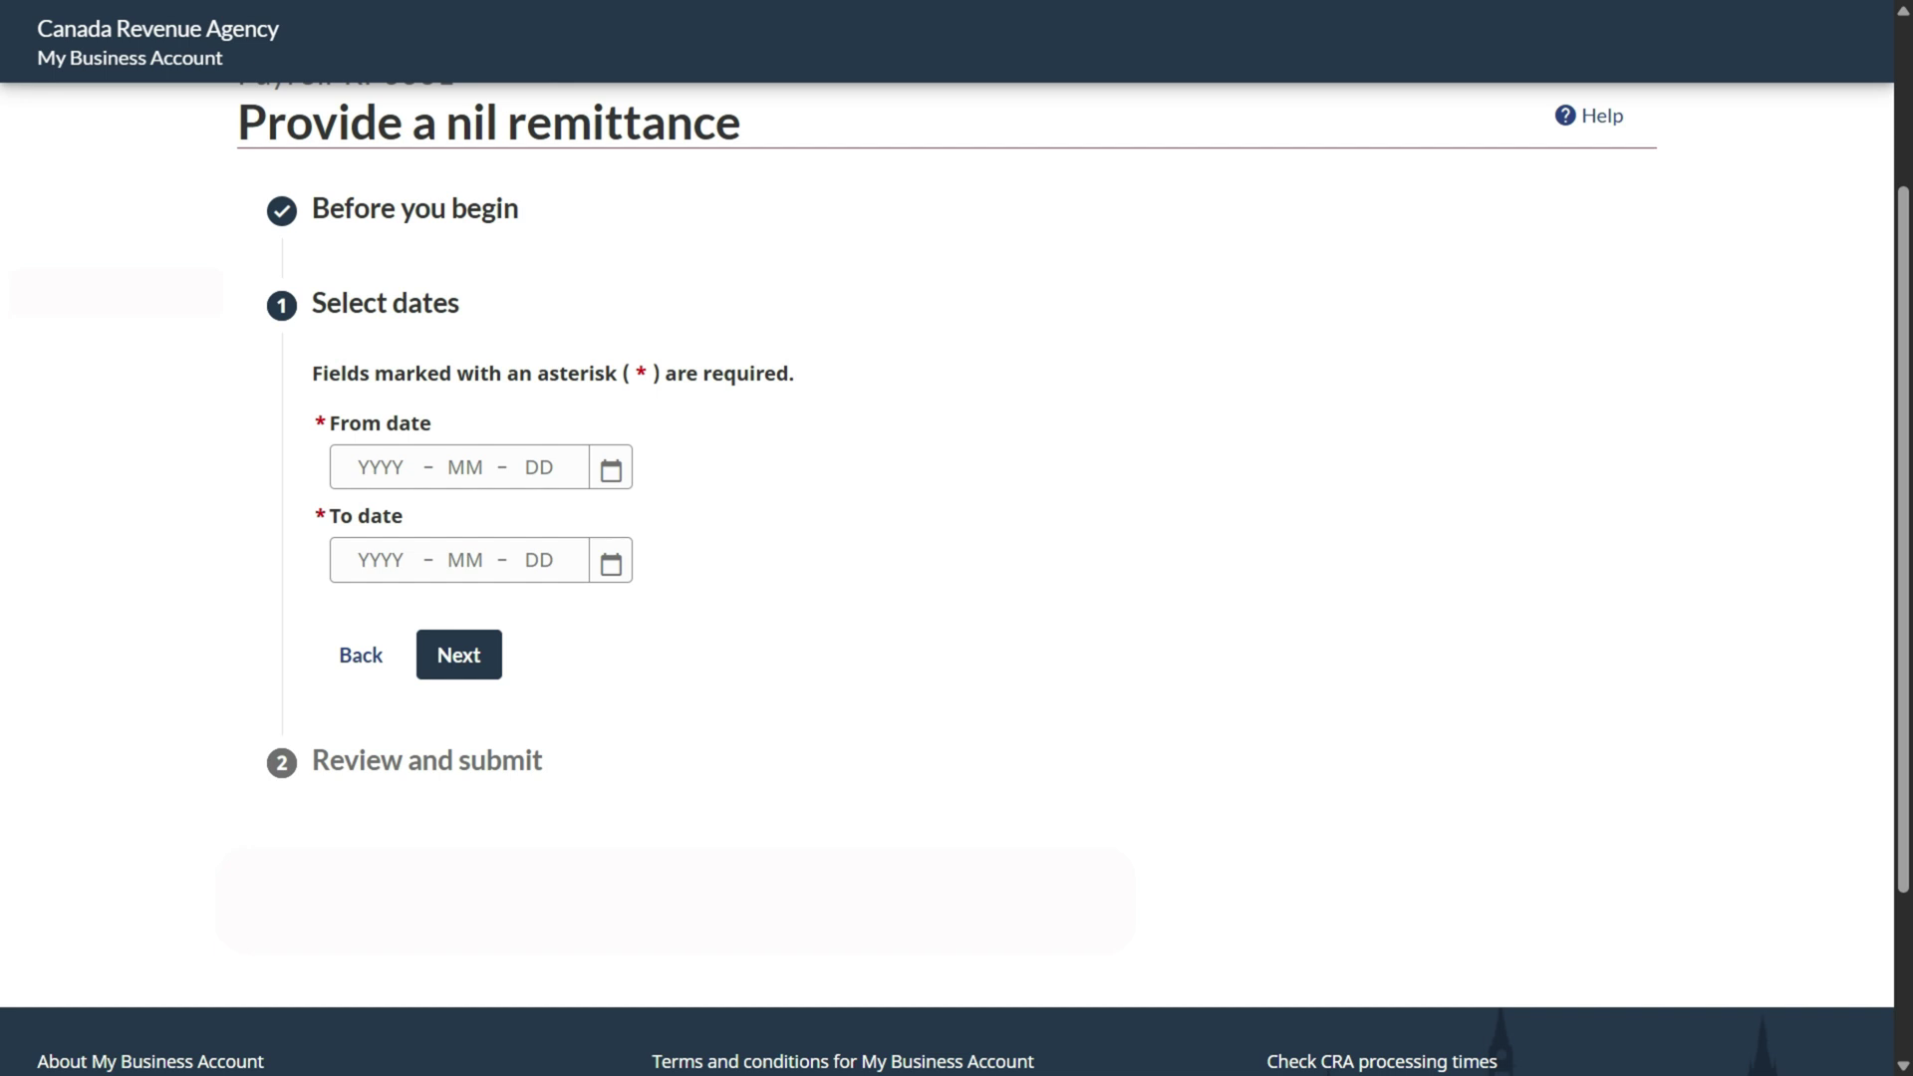
{"action": "left_click", "coordinate": [539, 468]}
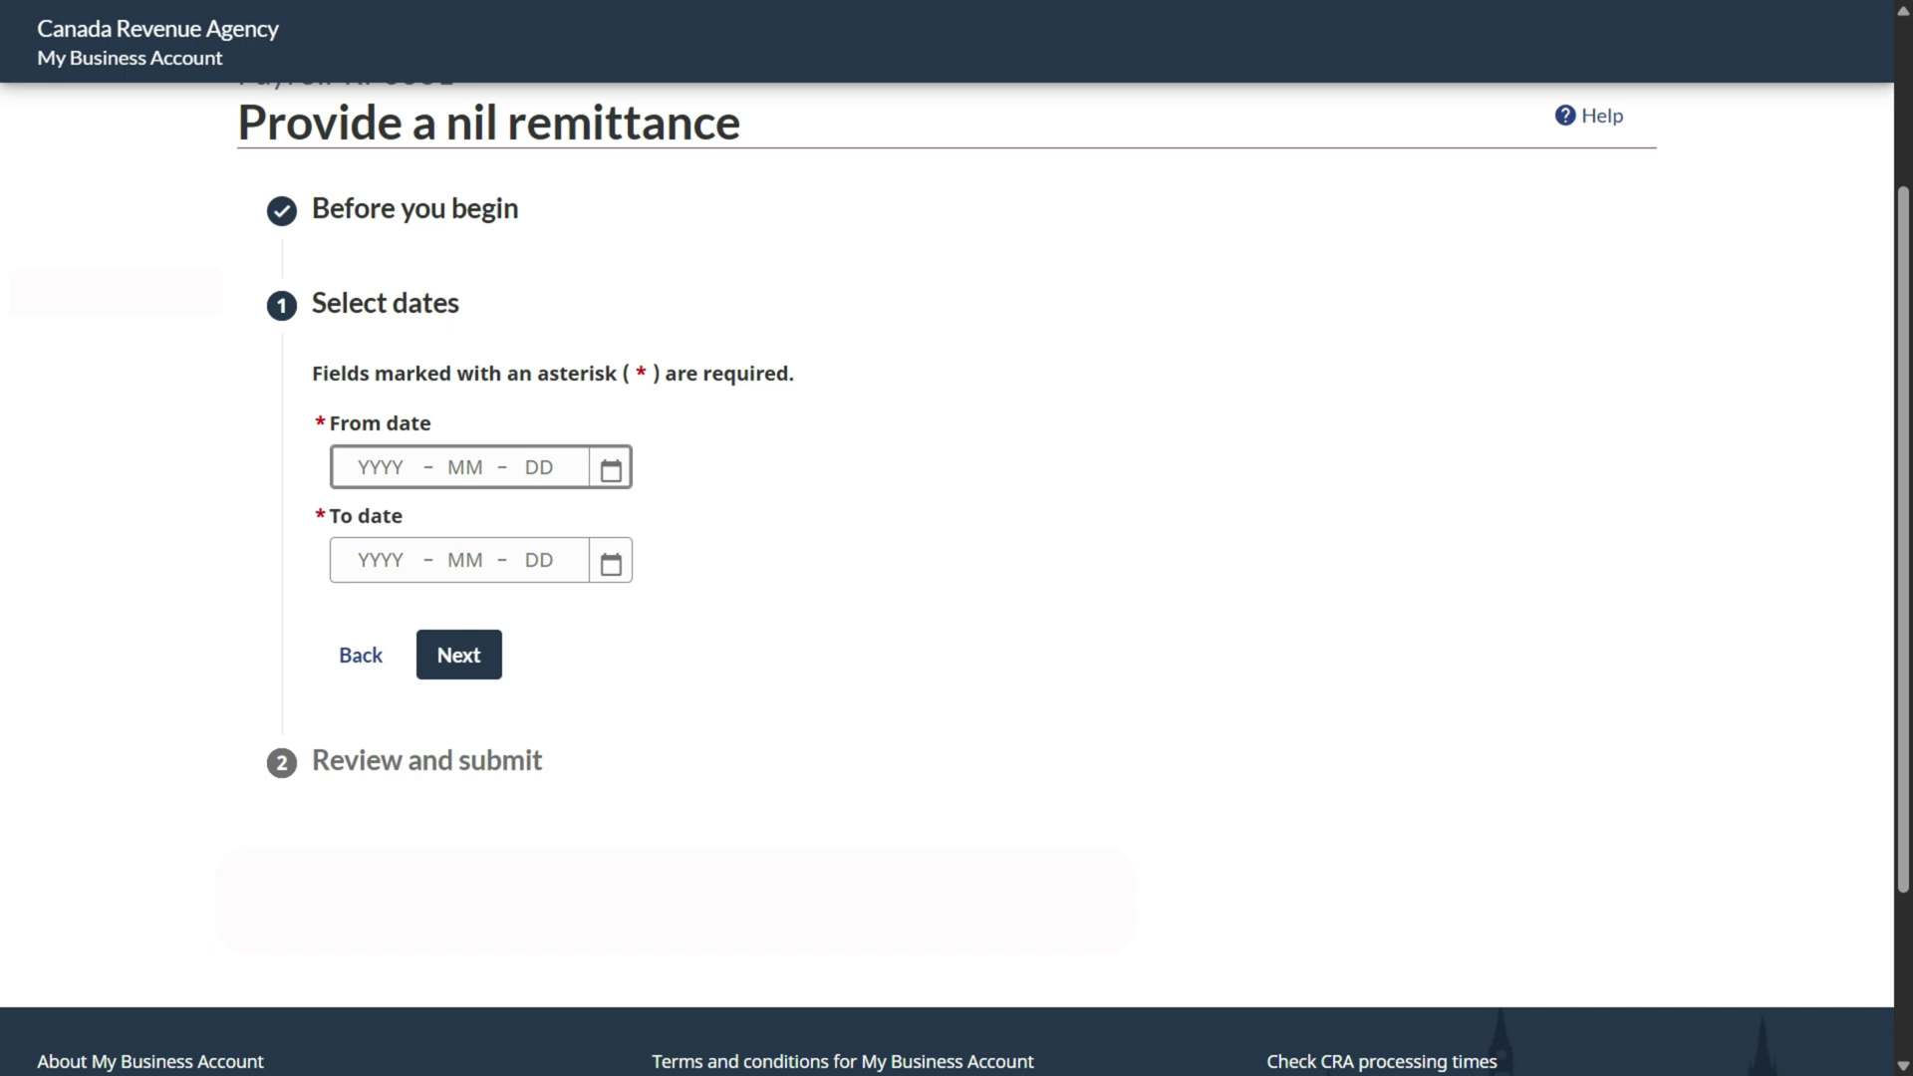
{"action": "type", "text": "01"}
{"action": "left_click", "coordinate": [464, 468]}
{"action": "type", "text": "0"}
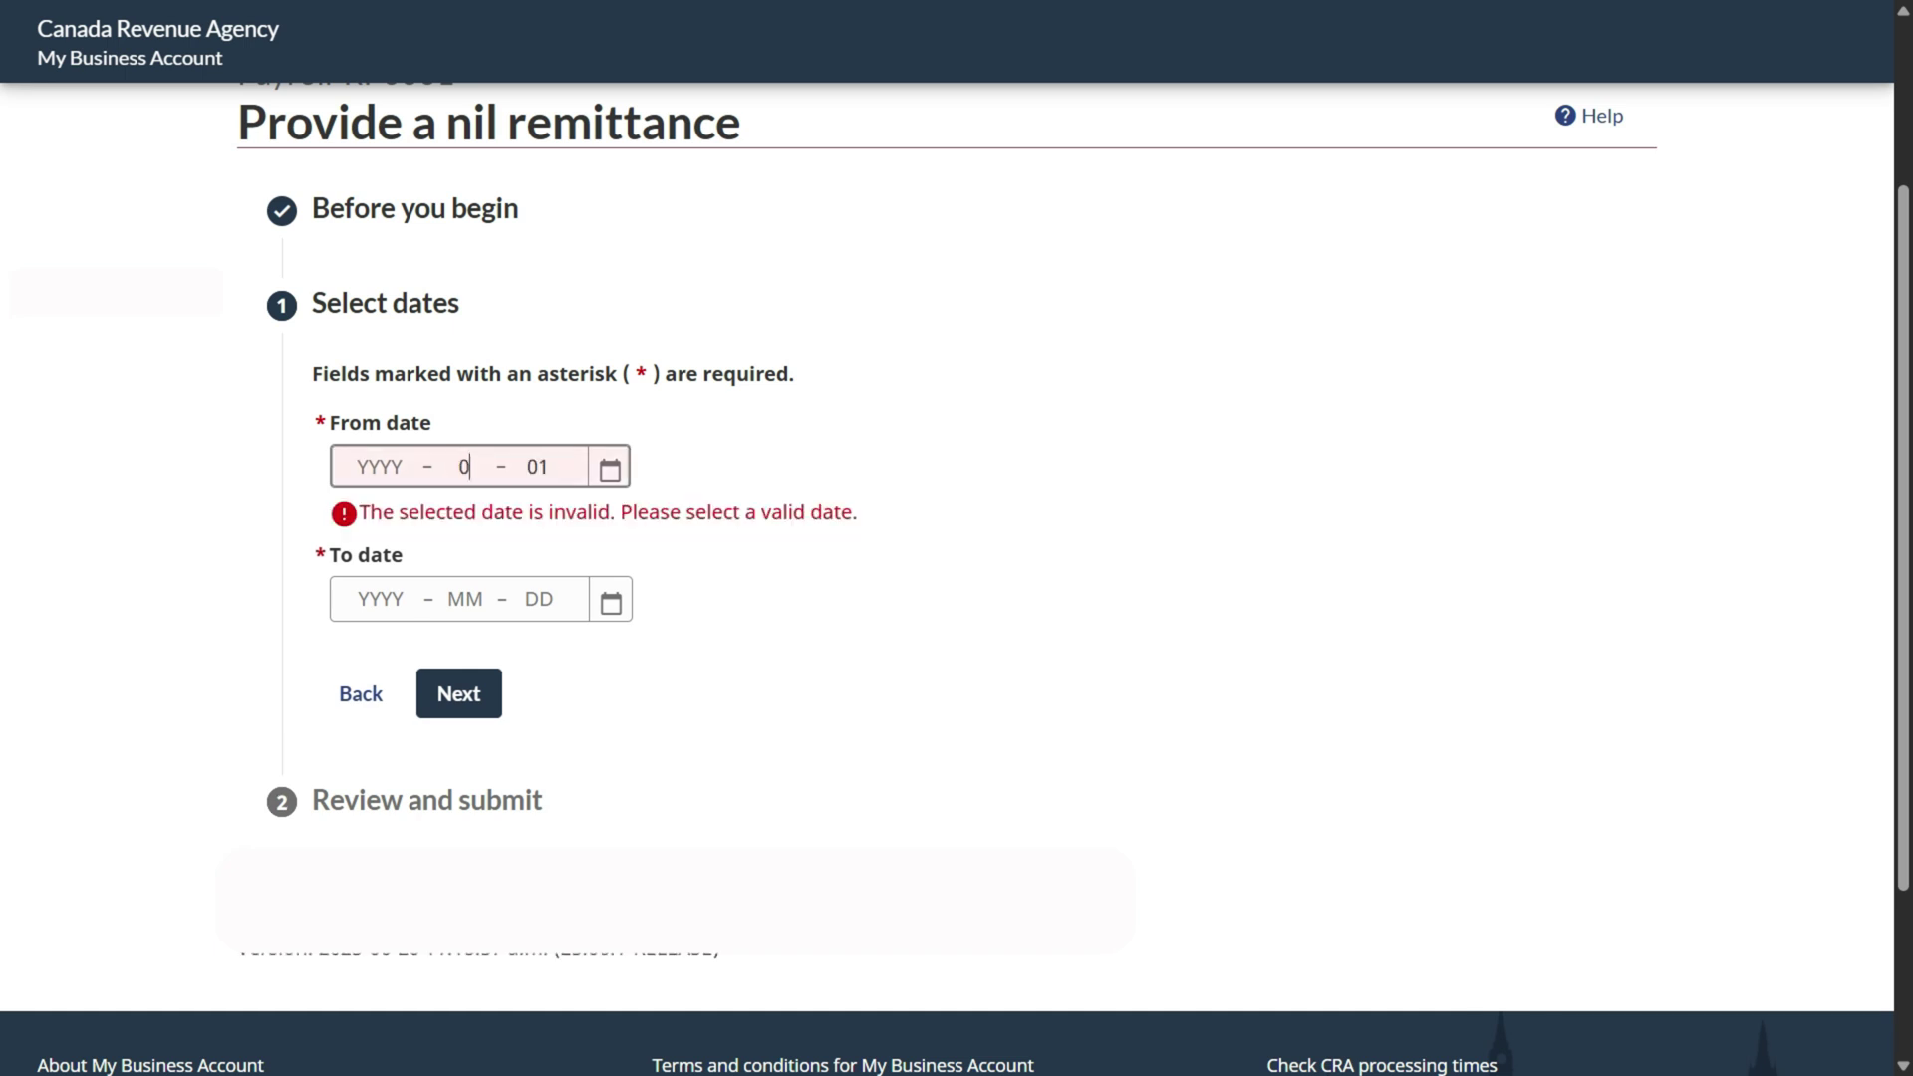
{"action": "type", "text": "1"}
{"action": "left_click", "coordinate": [381, 467]}
{"action": "type", "text": "2025 - 06 - 30"}
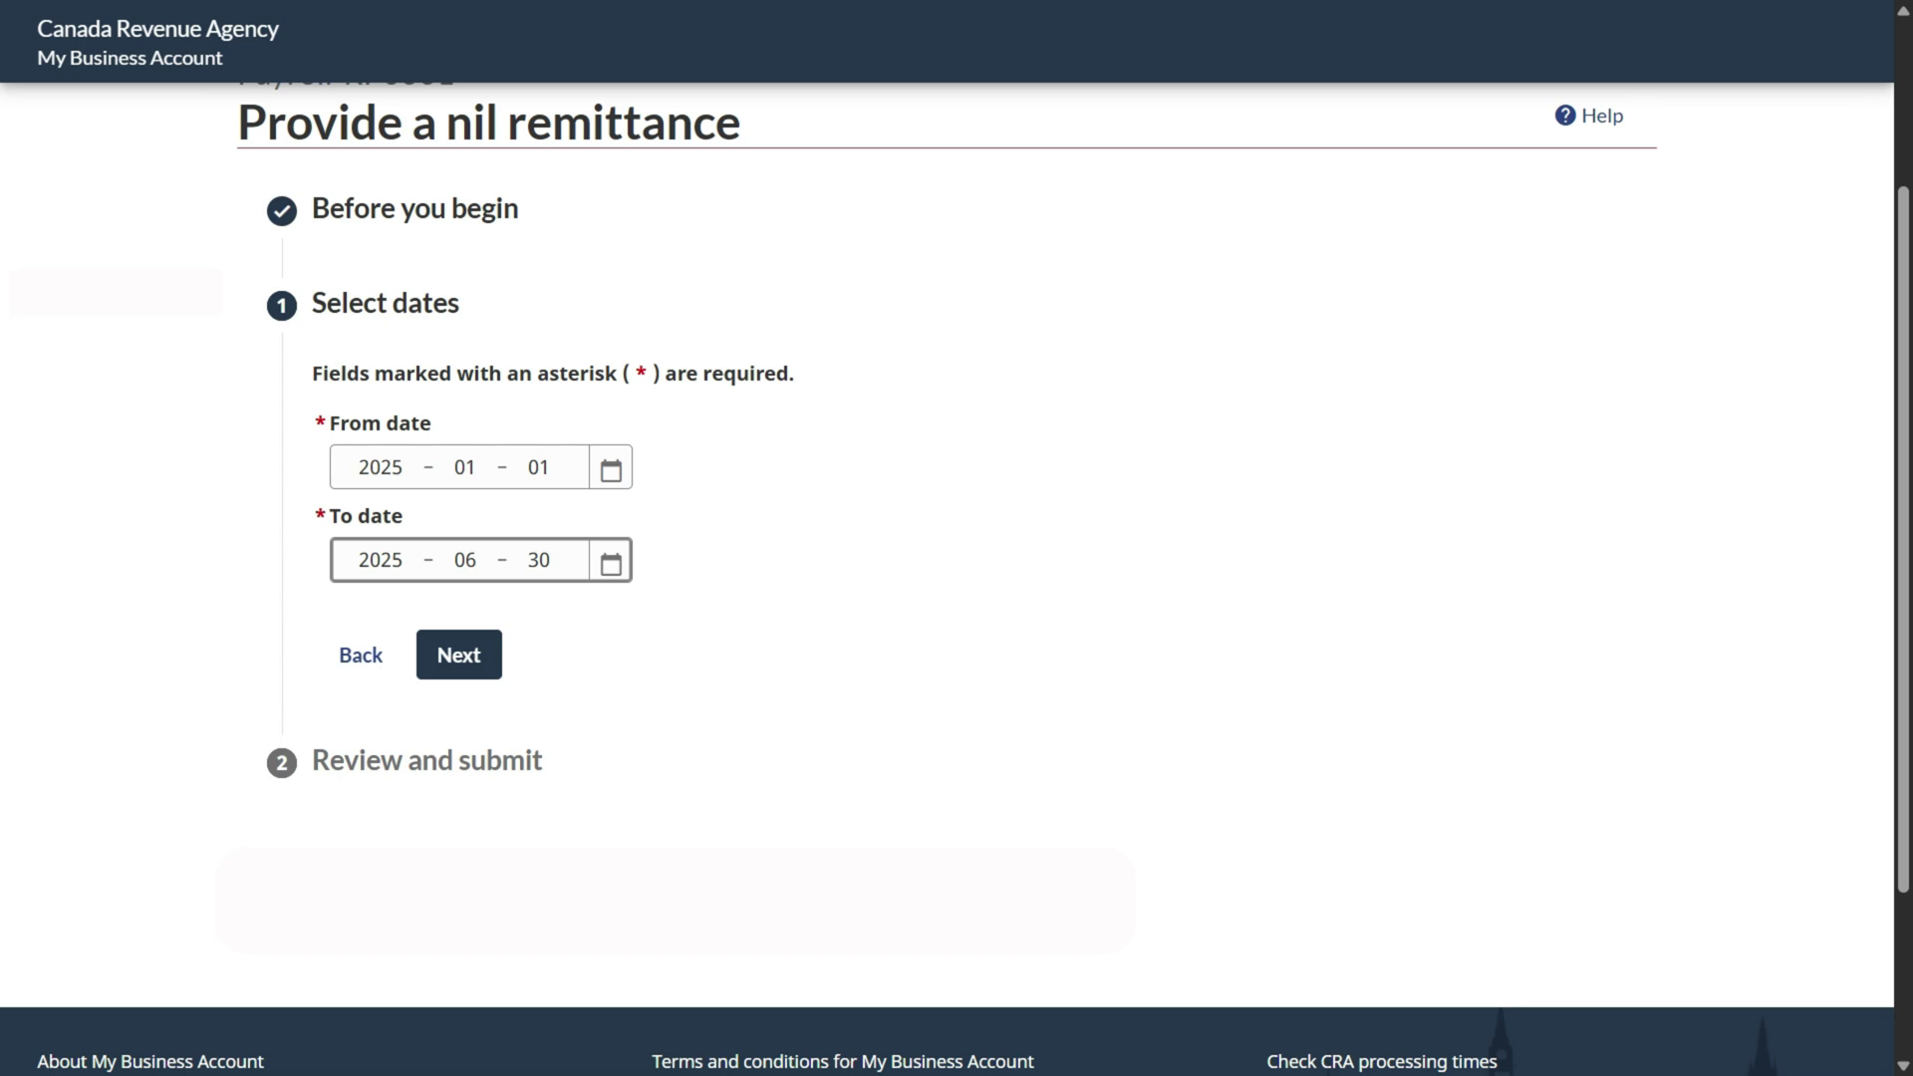
{"action": "key", "text": "Tab"}
{"action": "key", "text": "Tab"}
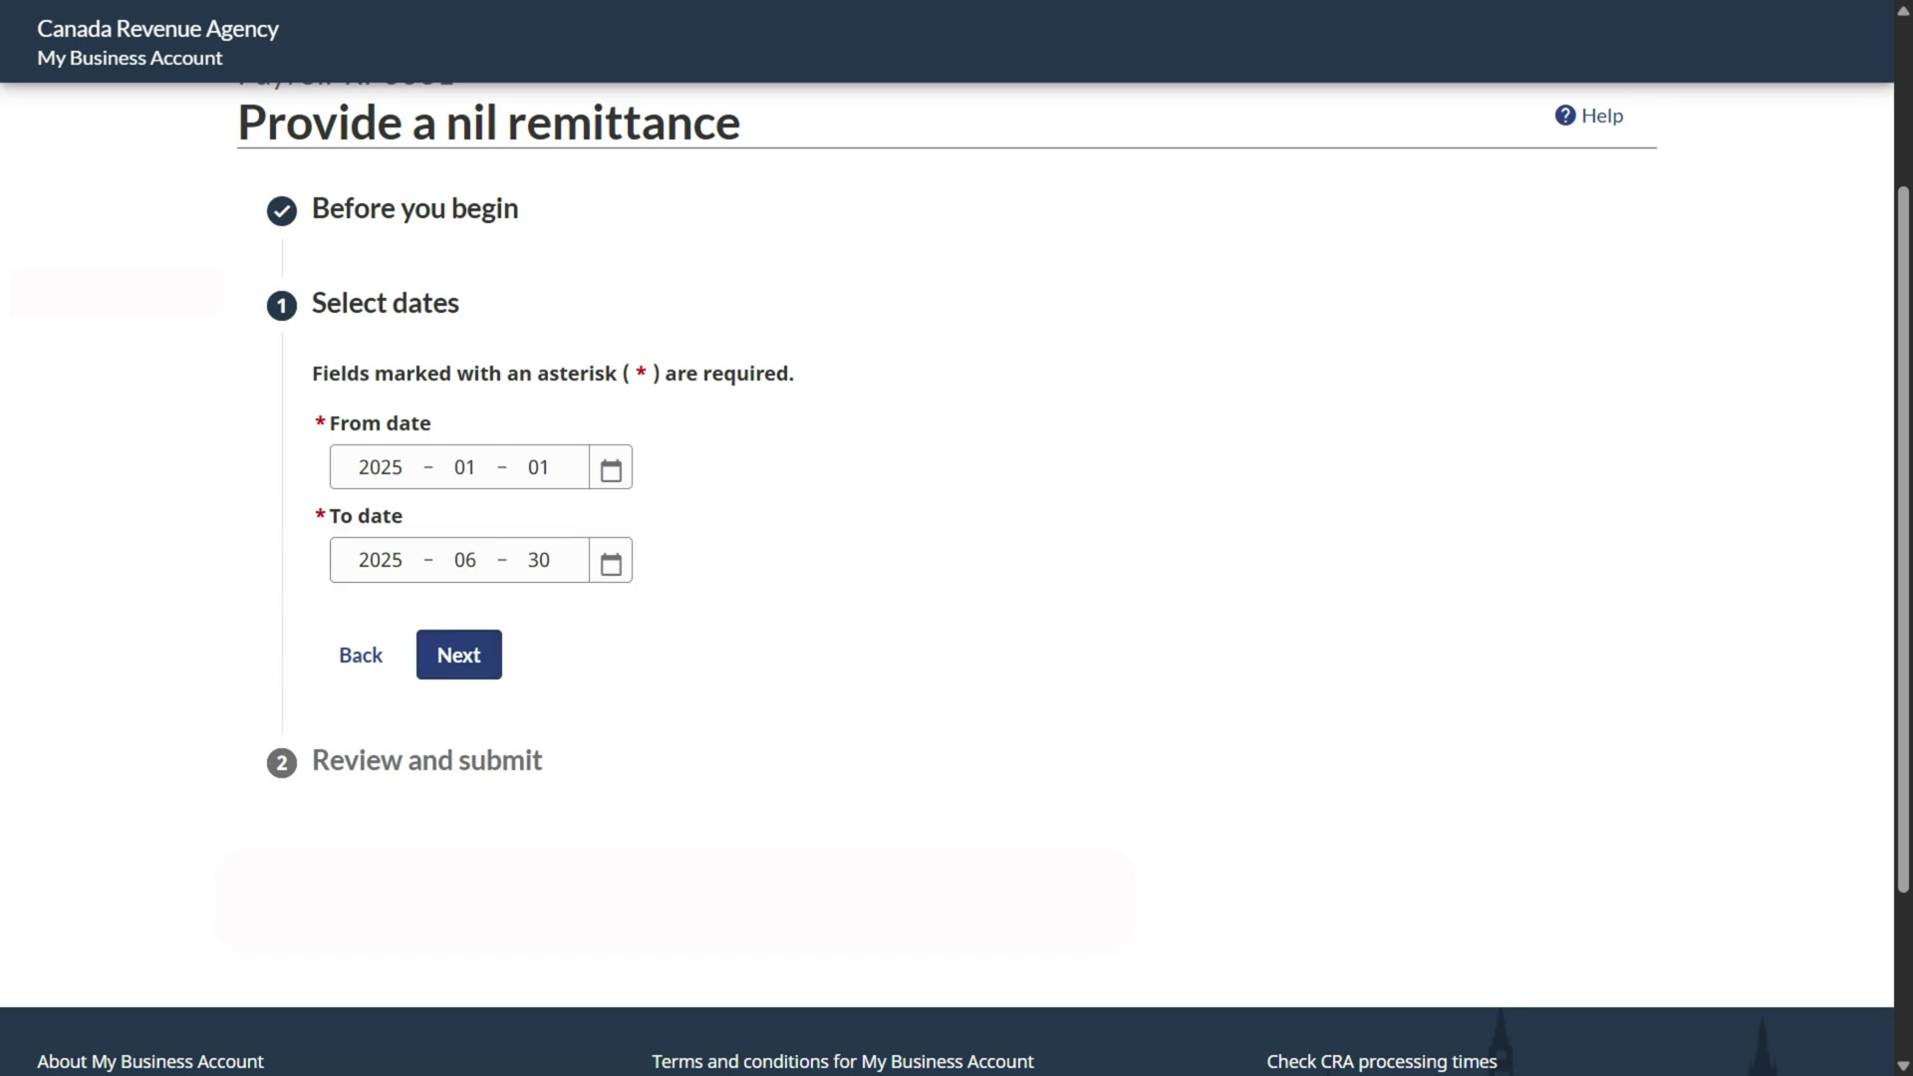
{"action": "key", "text": "Return"}
- Review the date range and the reason in the nil remittance information before submission
{"action": "left_click_drag", "start_coordinate": [347, 564], "coordinate": [641, 564]}
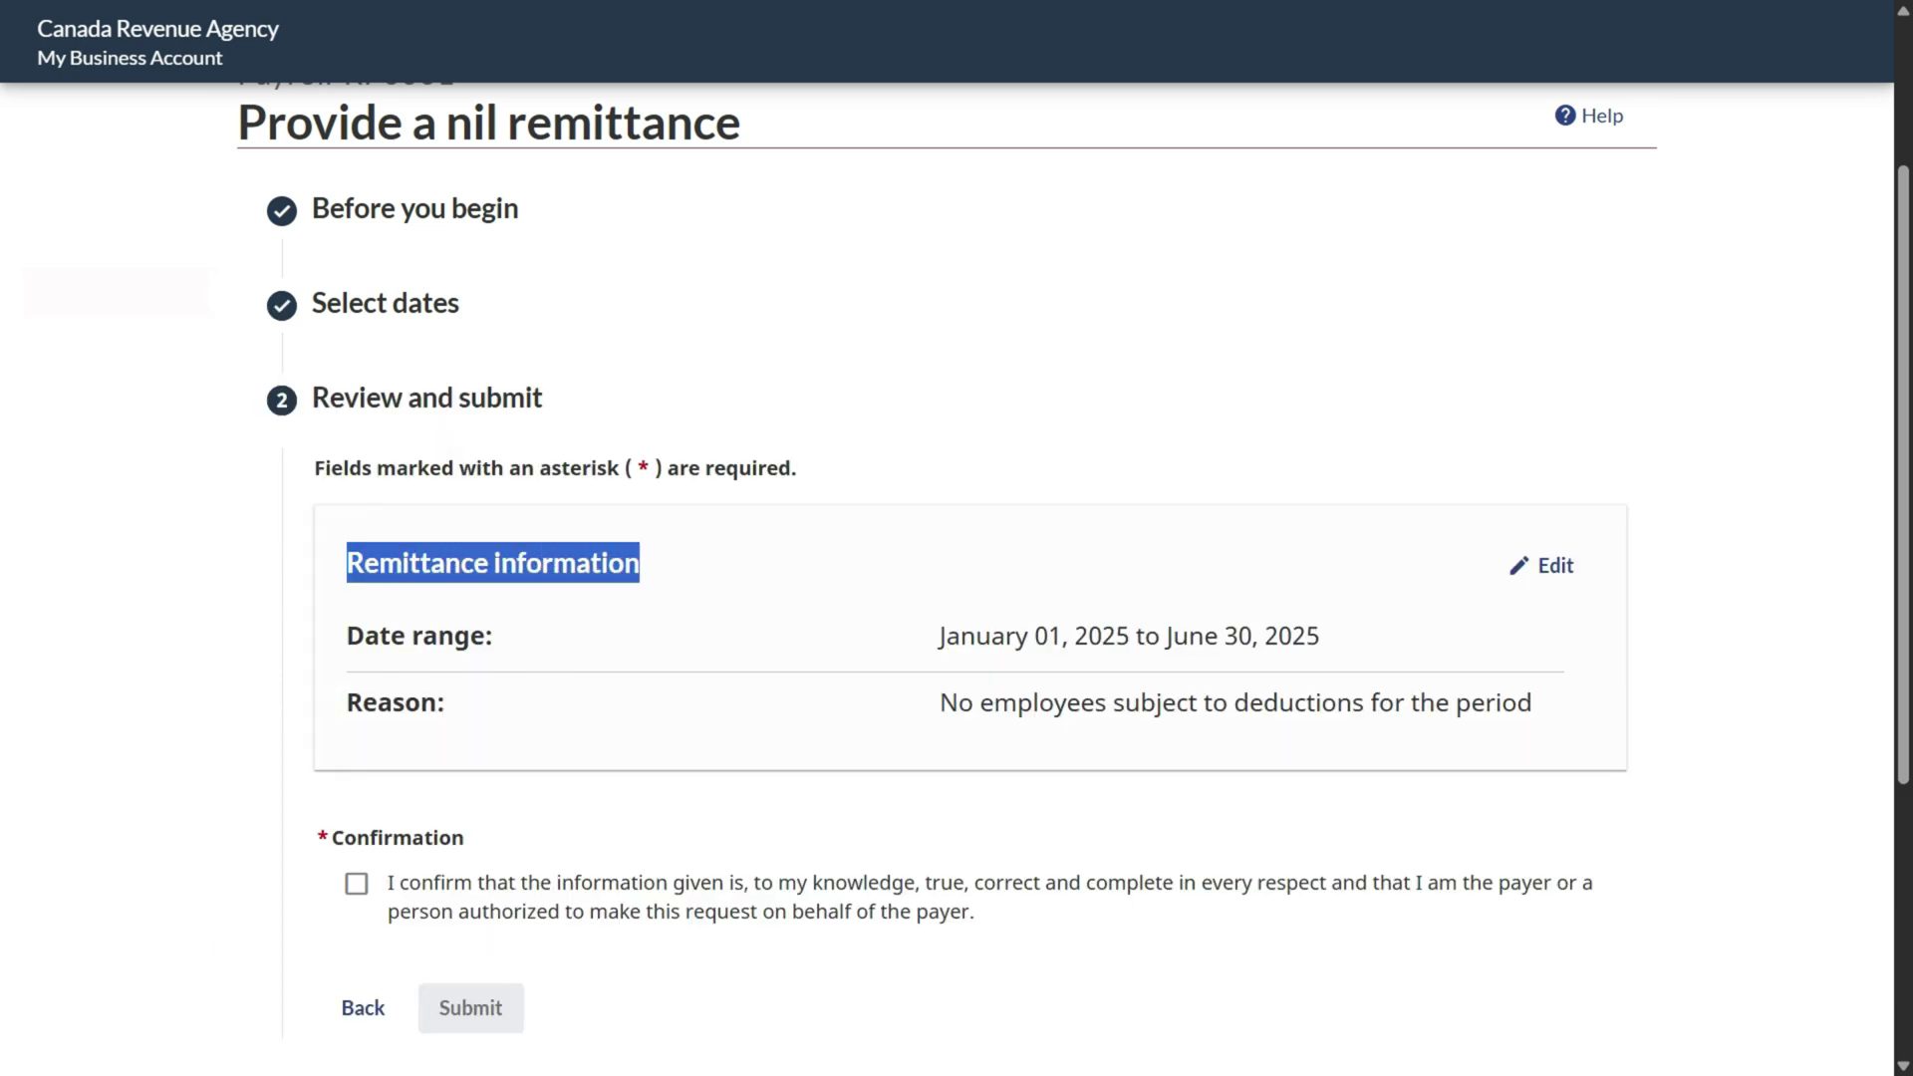
{"action": "left_click", "coordinate": [643, 564]}
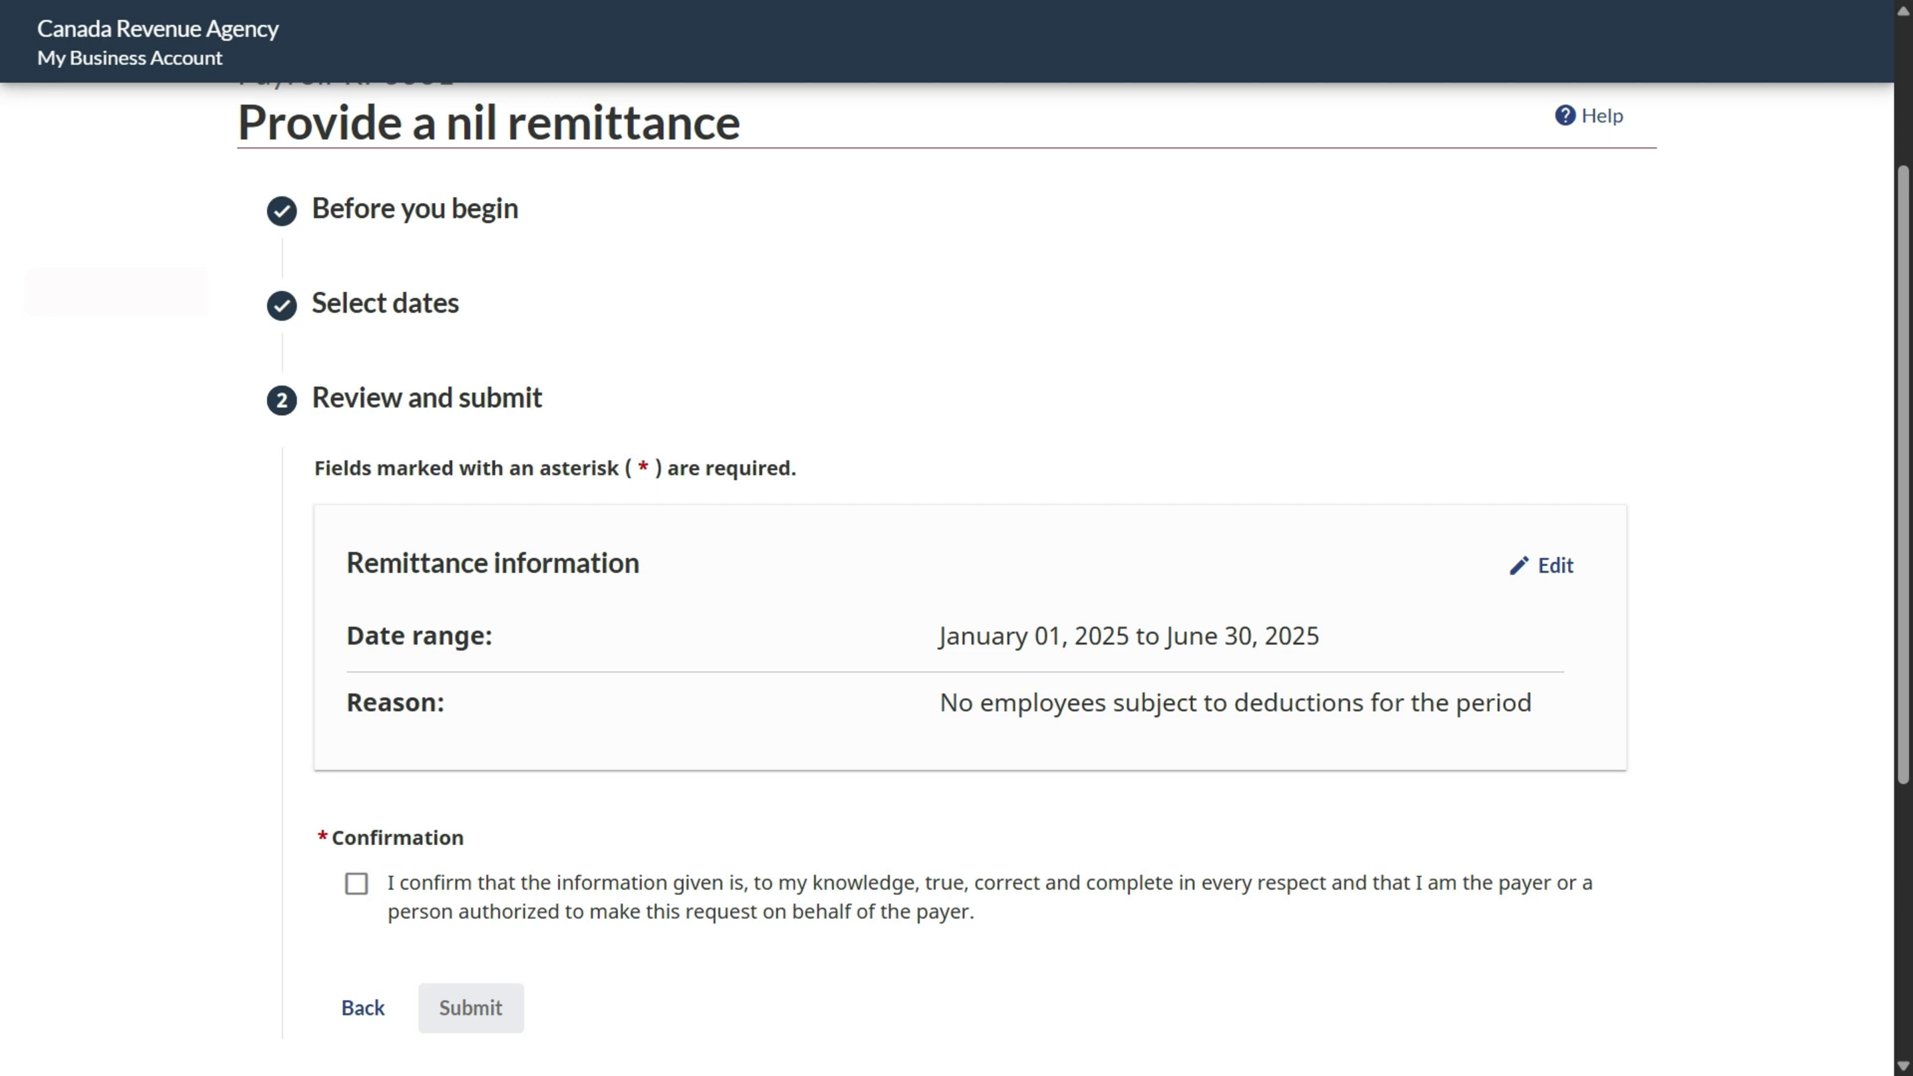
{"action": "key", "text": "Tab"}
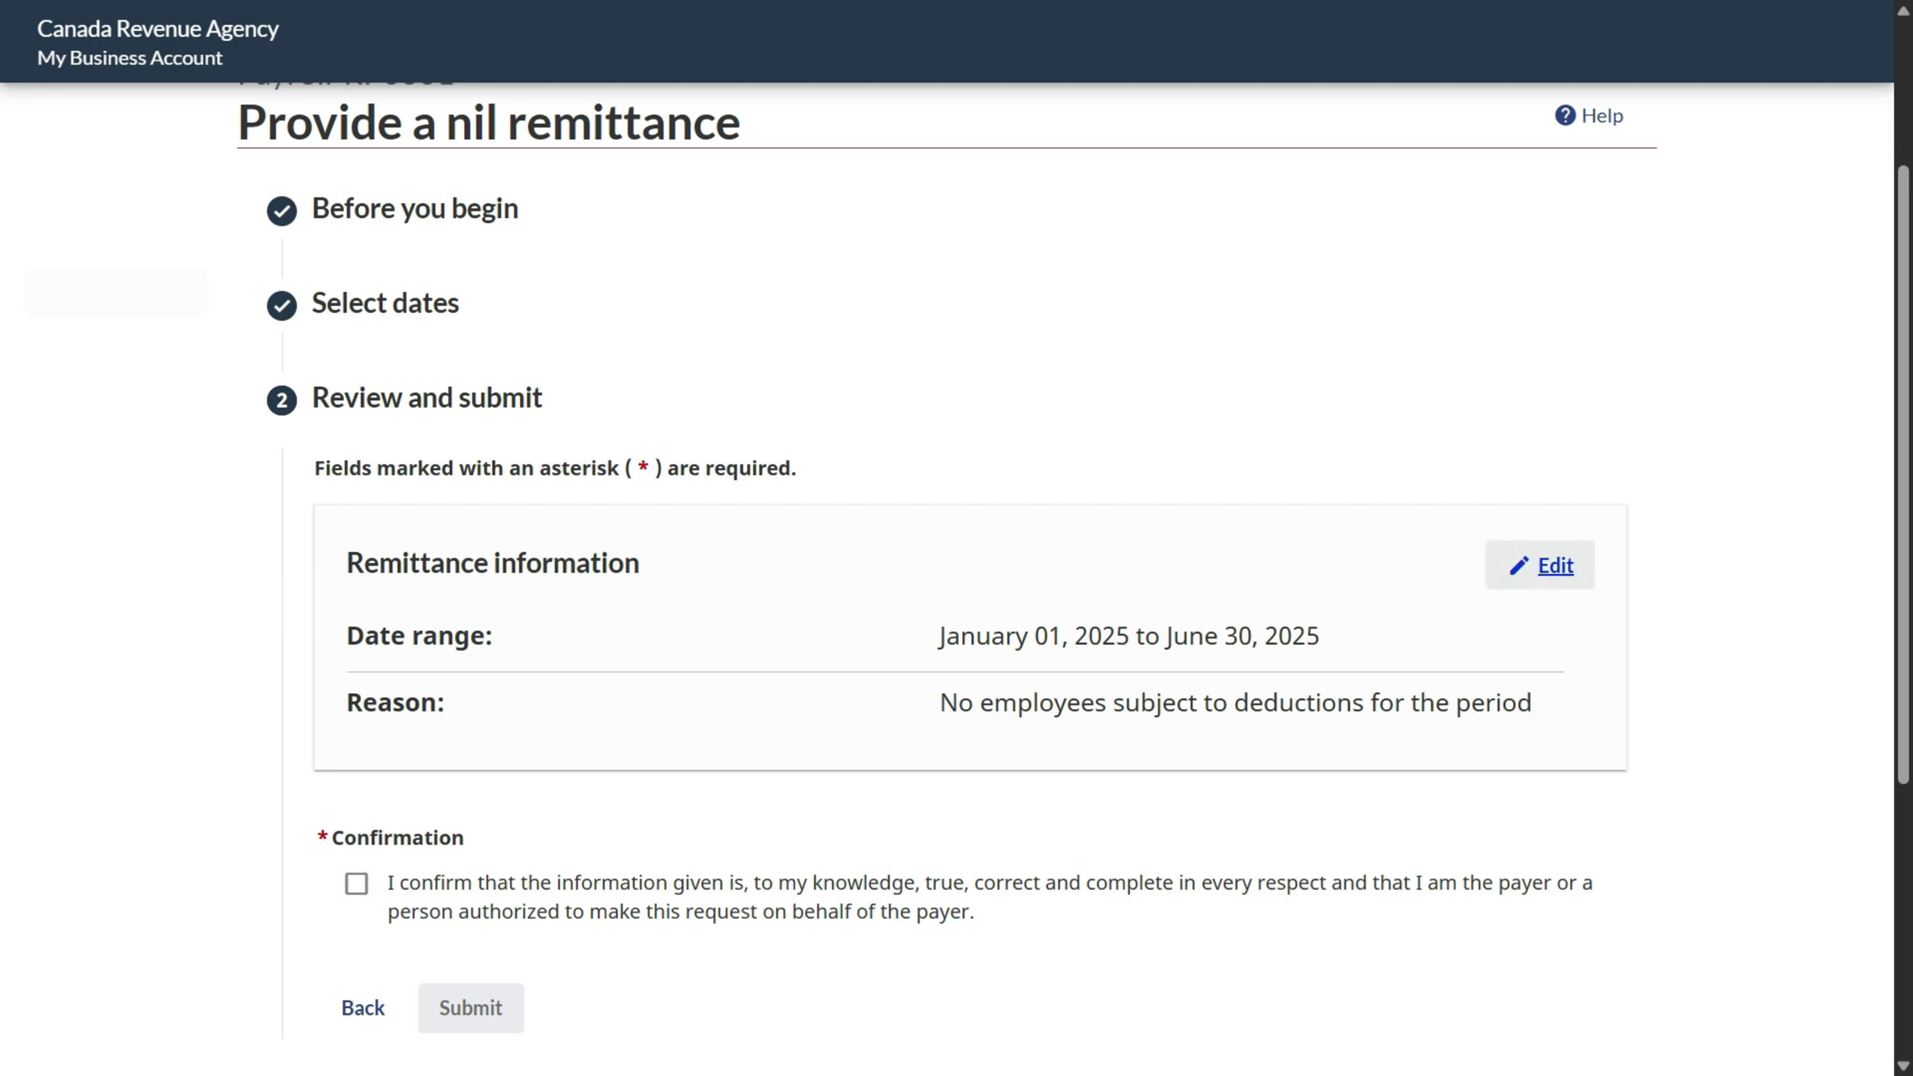
{"action": "key", "text": "Tab"}
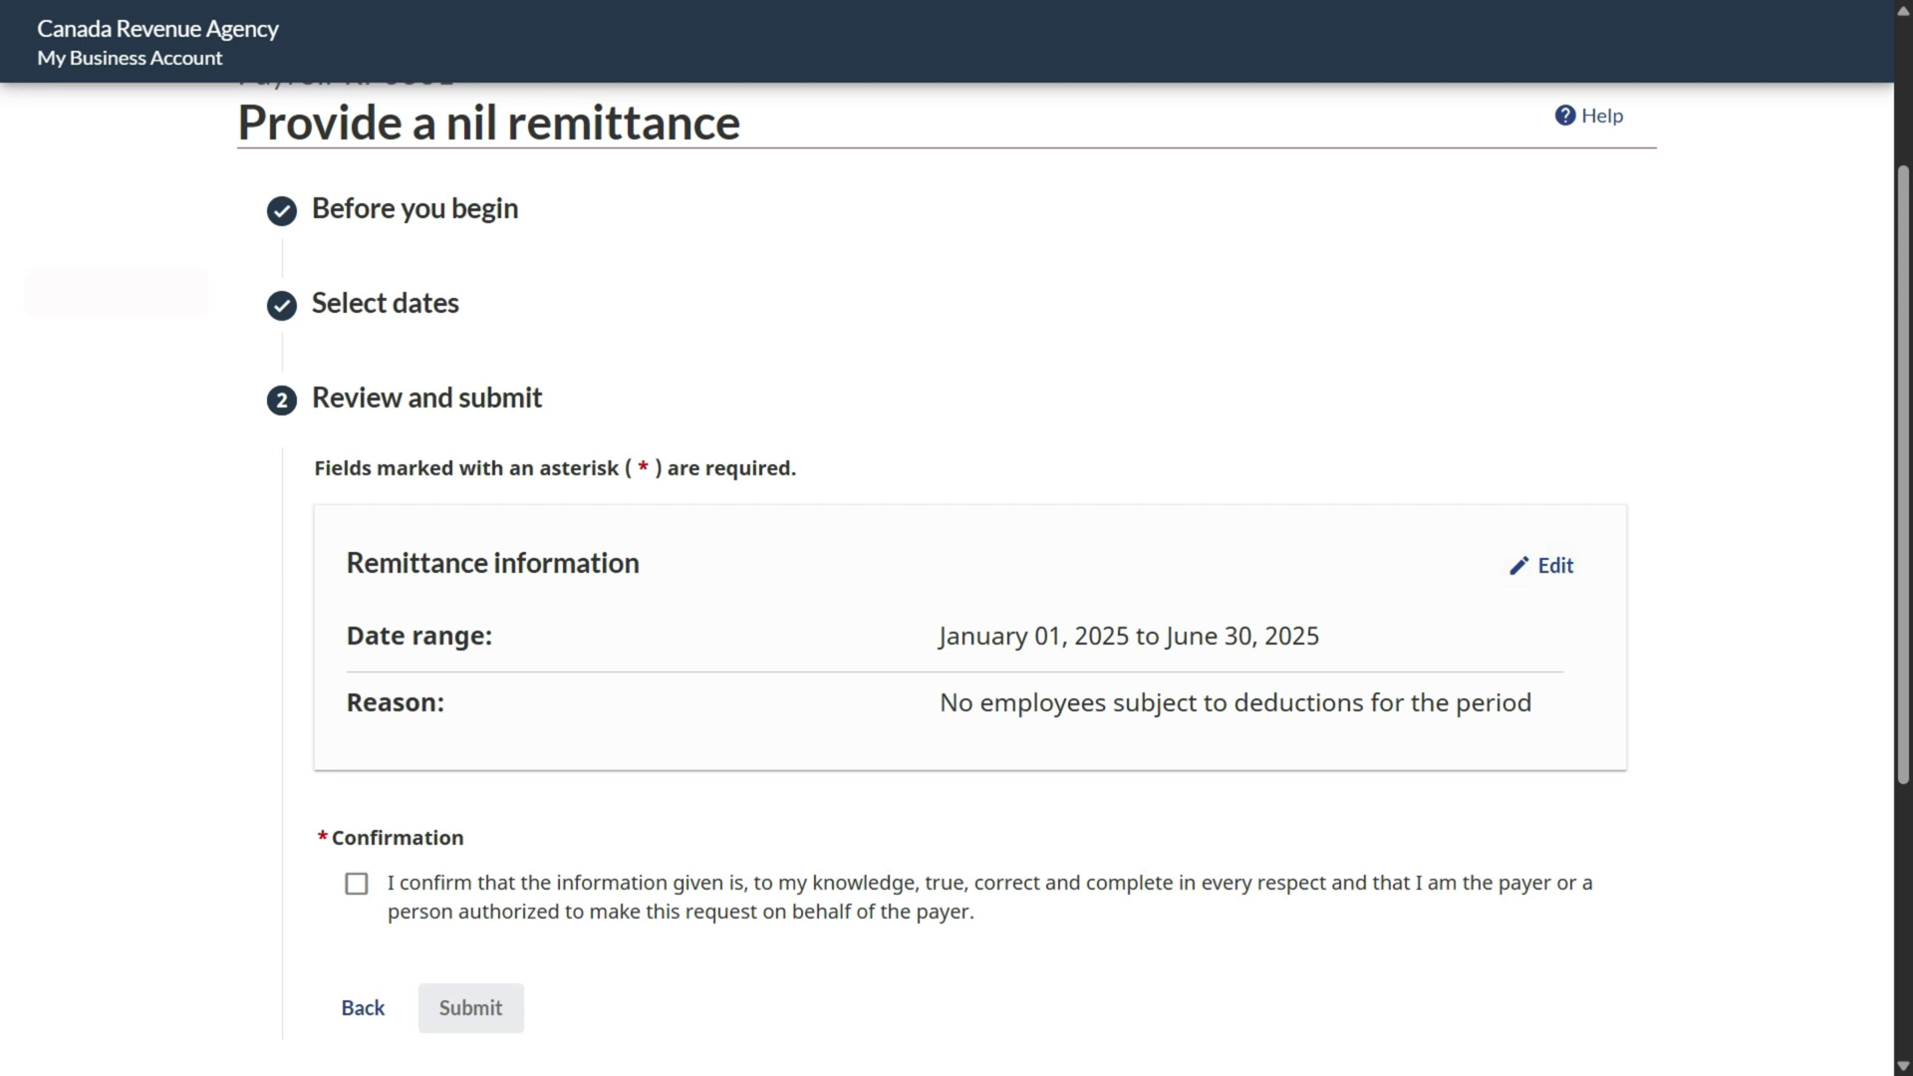
{"action": "left_click_drag", "start_coordinate": [939, 636], "coordinate": [1320, 635]}
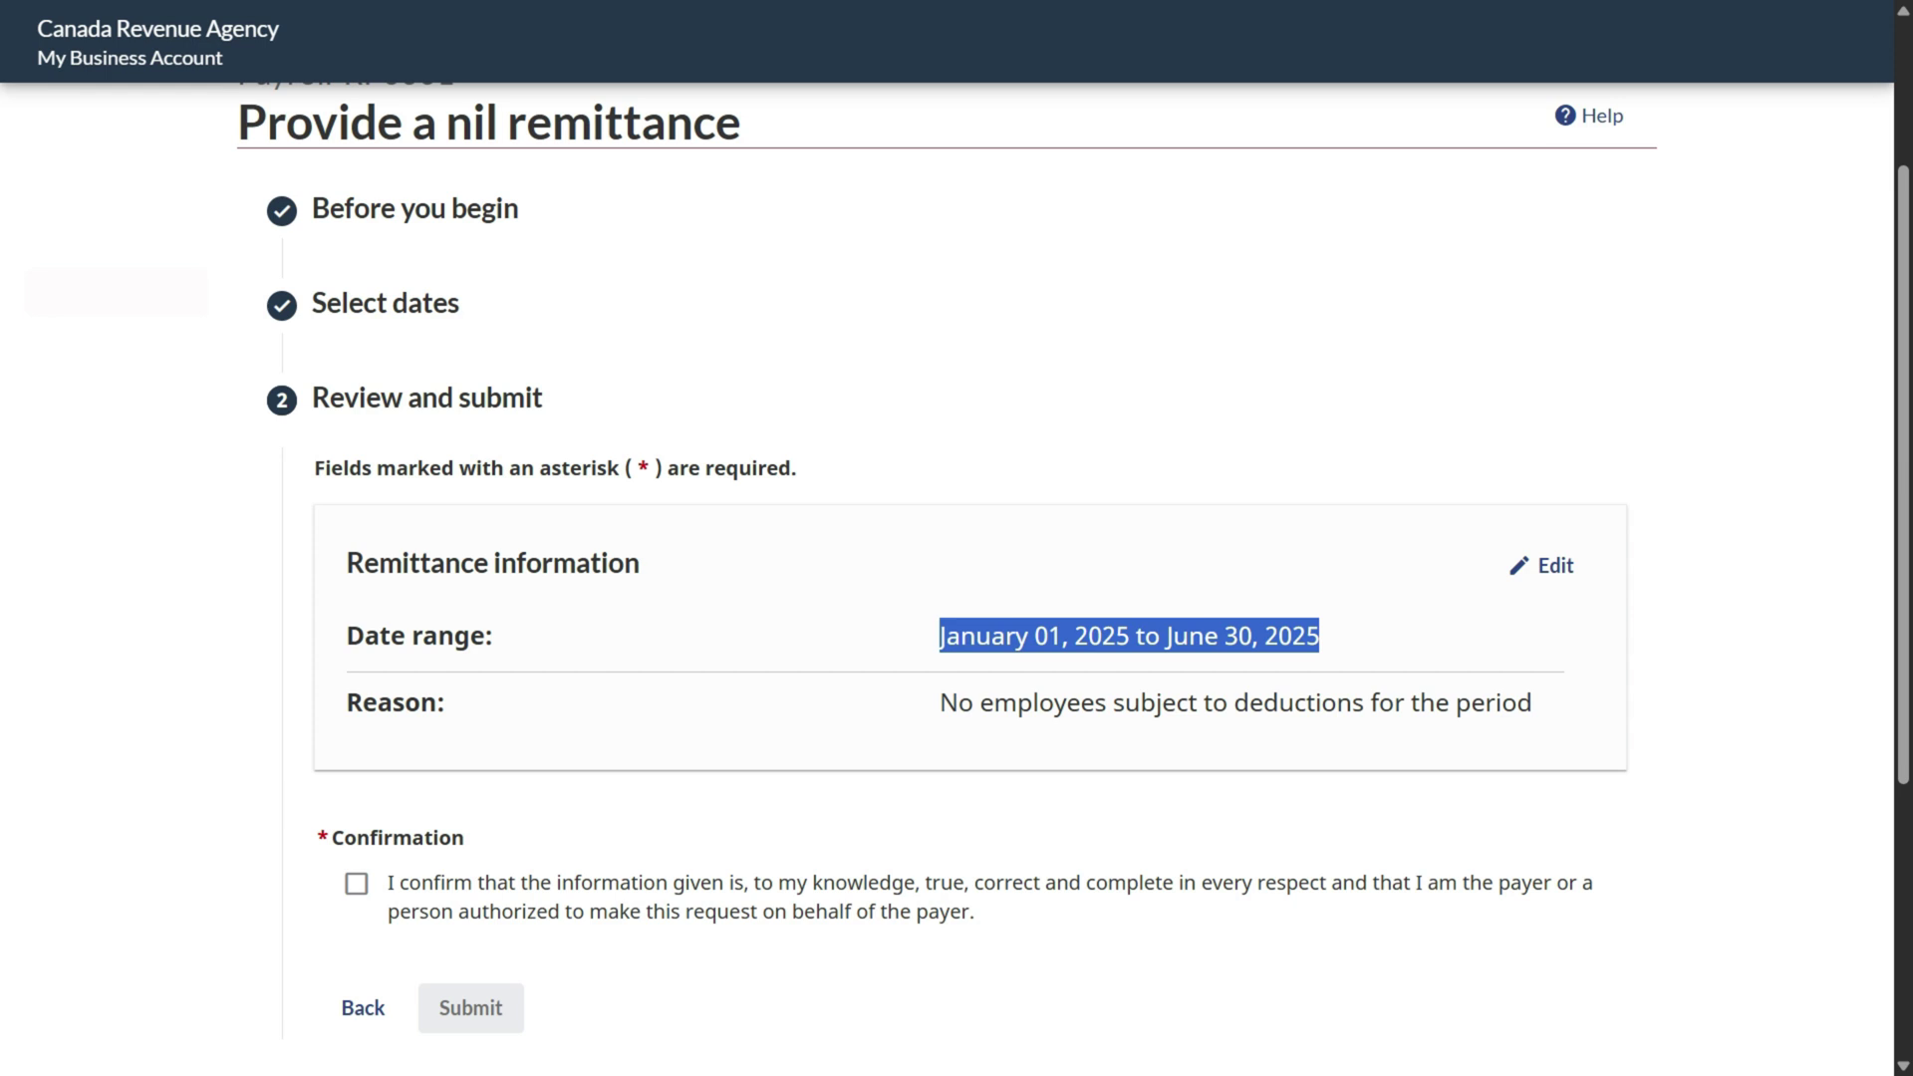
{"action": "left_click", "coordinate": [1321, 638]}
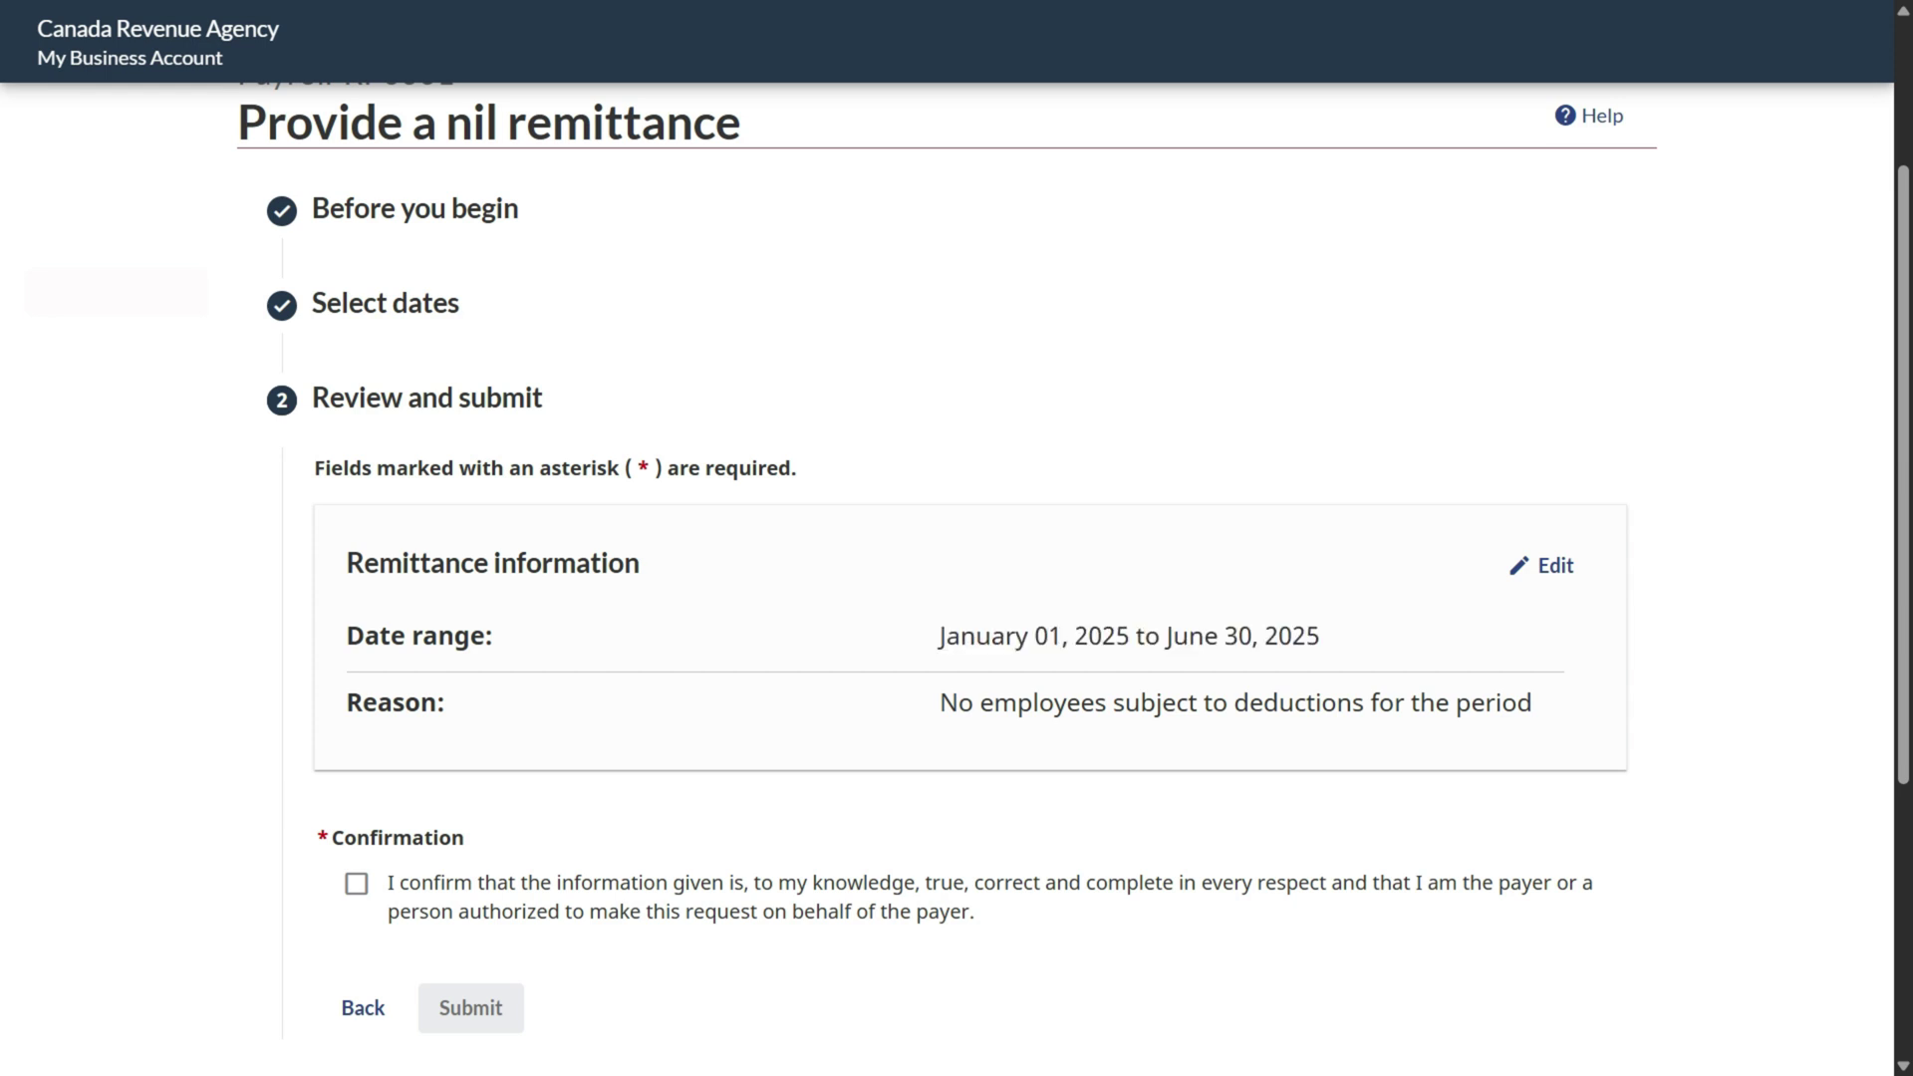
{"action": "left_click_drag", "start_coordinate": [939, 703], "coordinate": [1531, 702]}
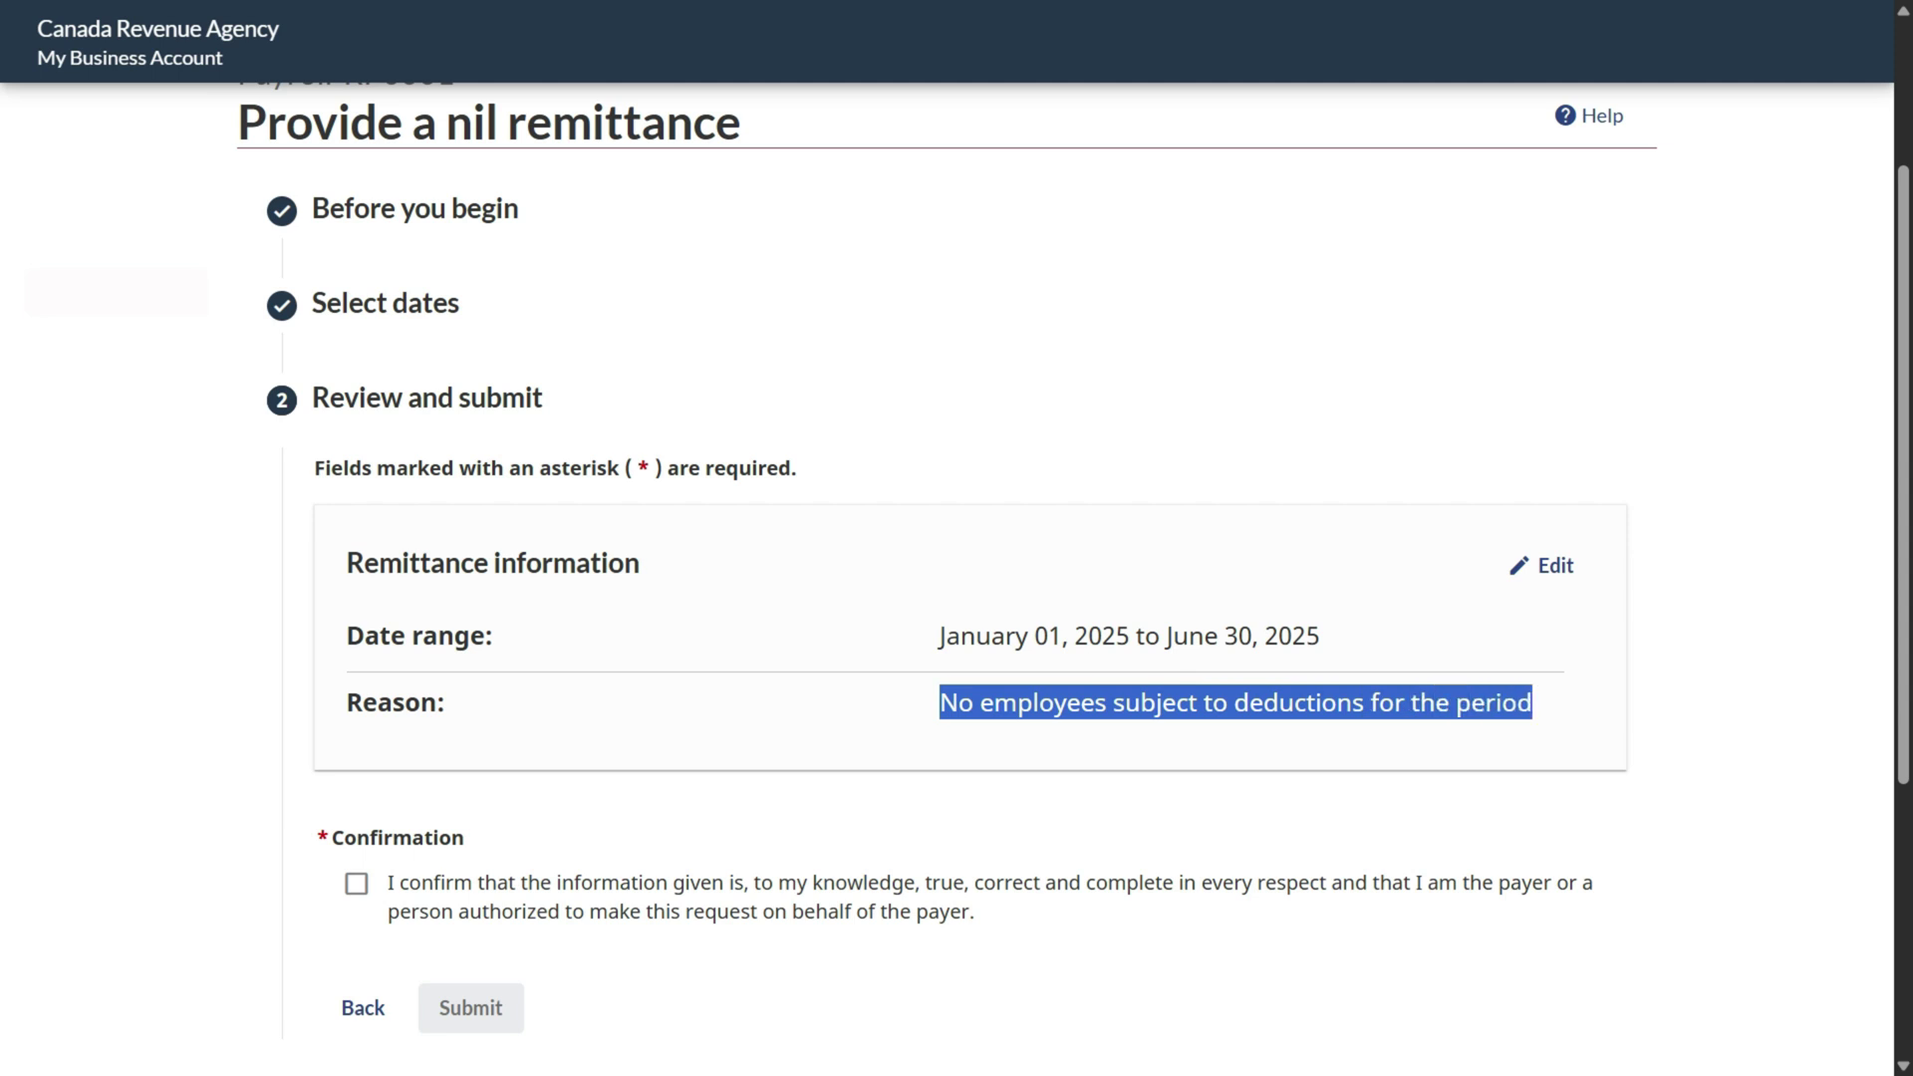
{"action": "left_click", "coordinate": [1533, 703]}
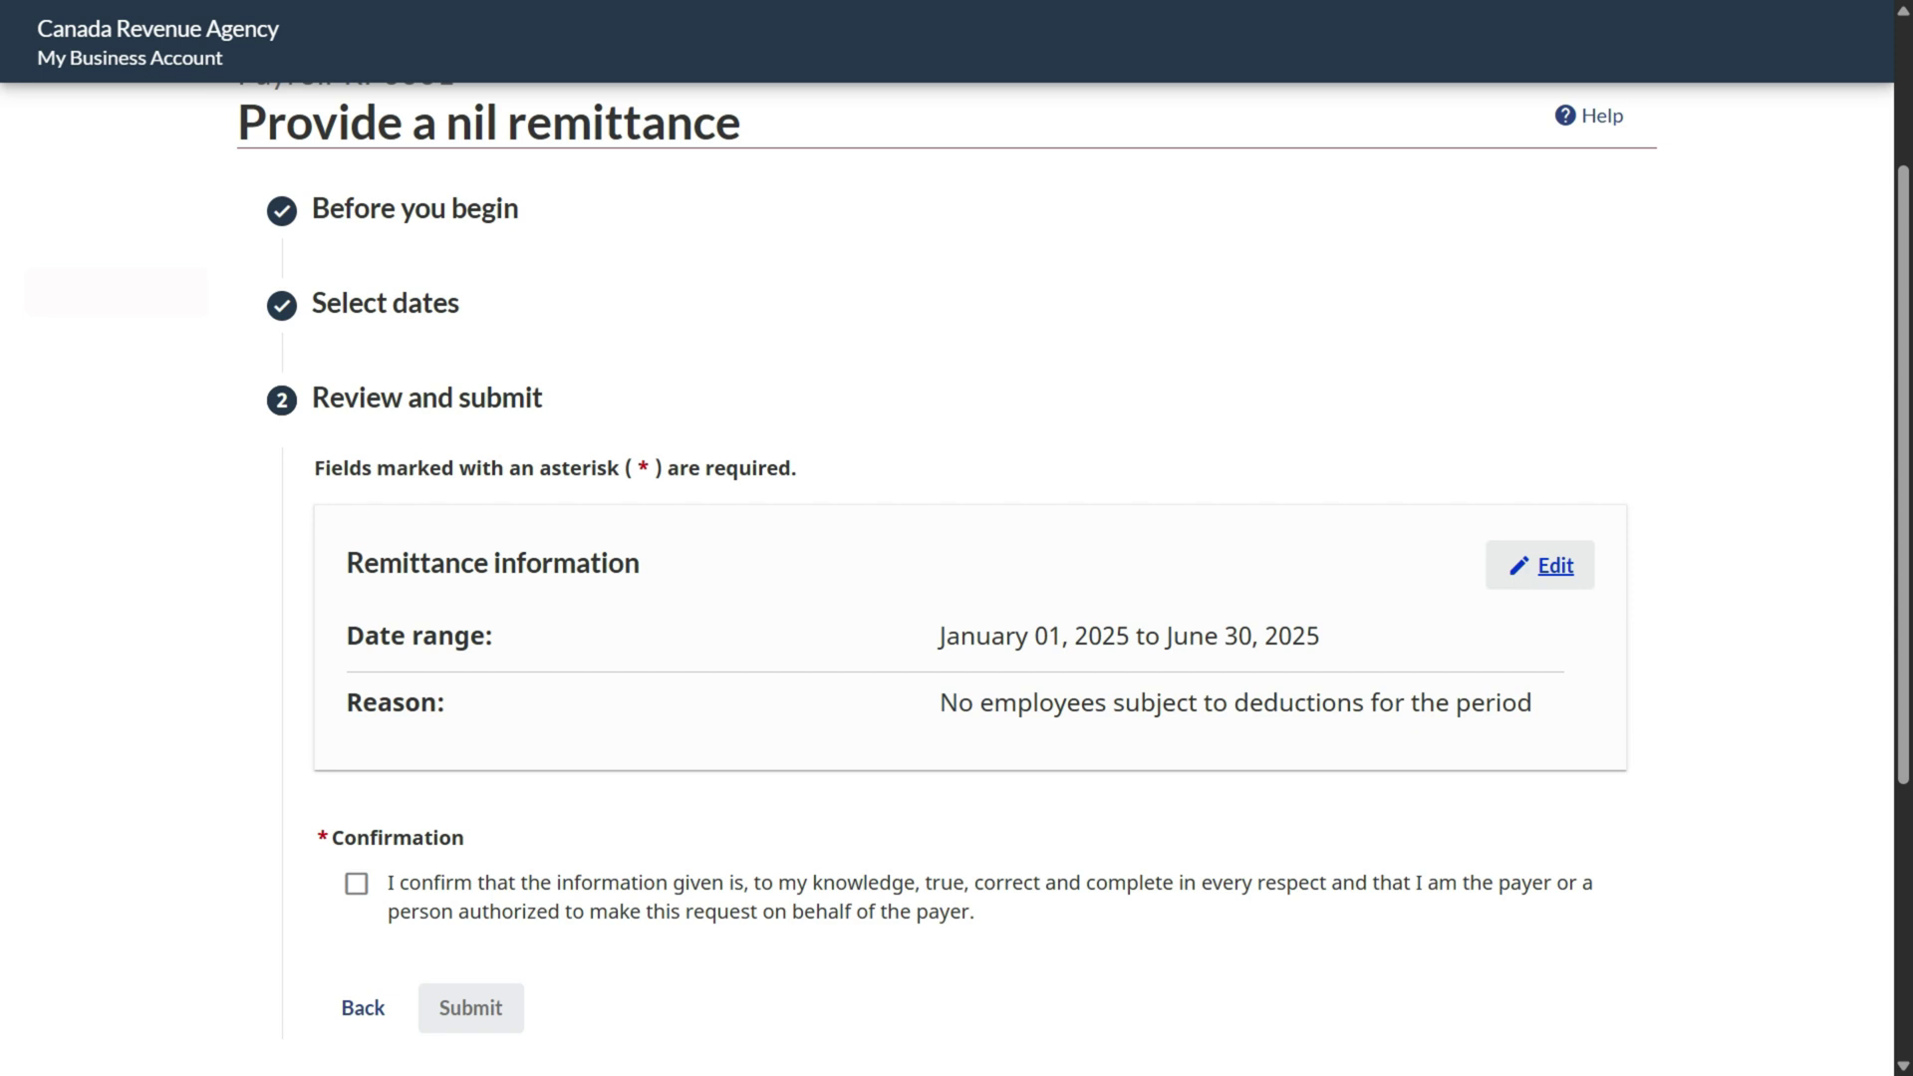
- Confirm that the information is true, correct and complete, and submit the nil remittance
{"action": "left_click", "coordinate": [357, 884]}
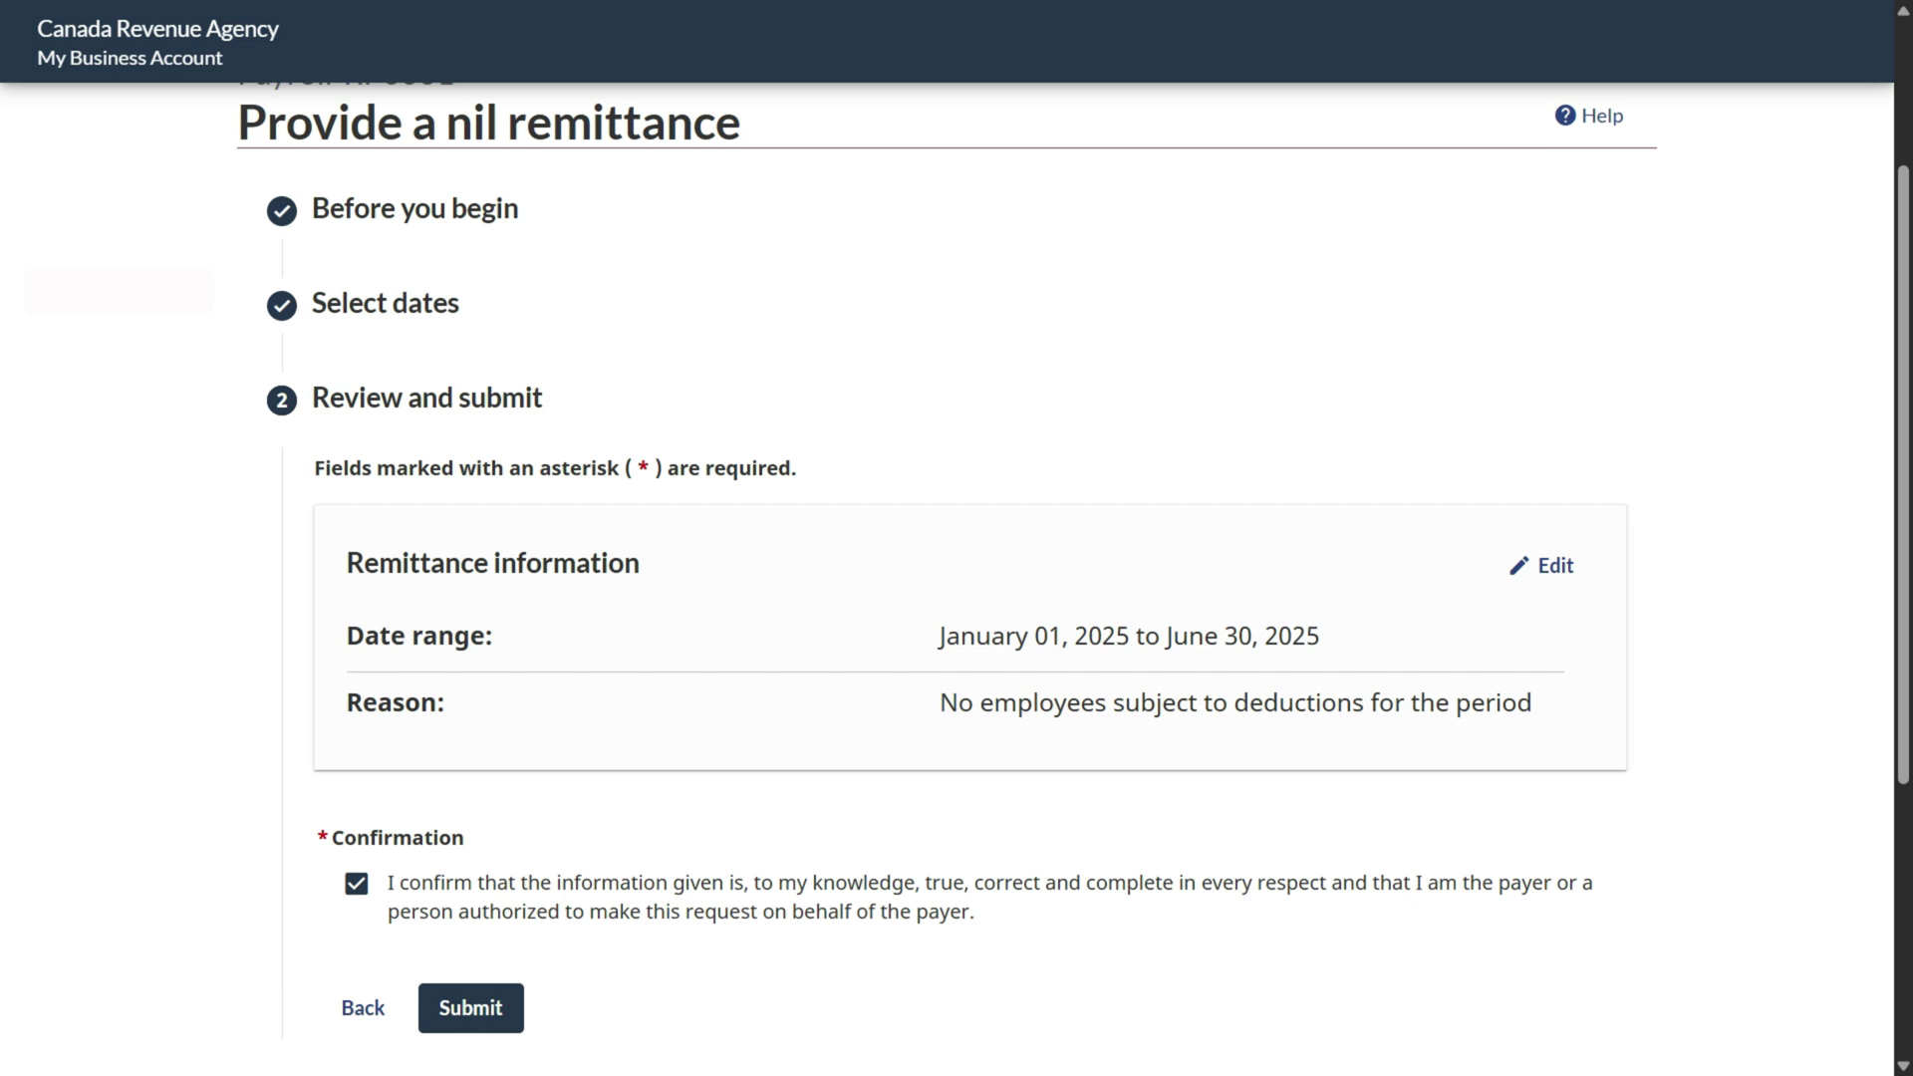
{"action": "left_click_drag", "start_coordinate": [940, 703], "coordinate": [1532, 702]}
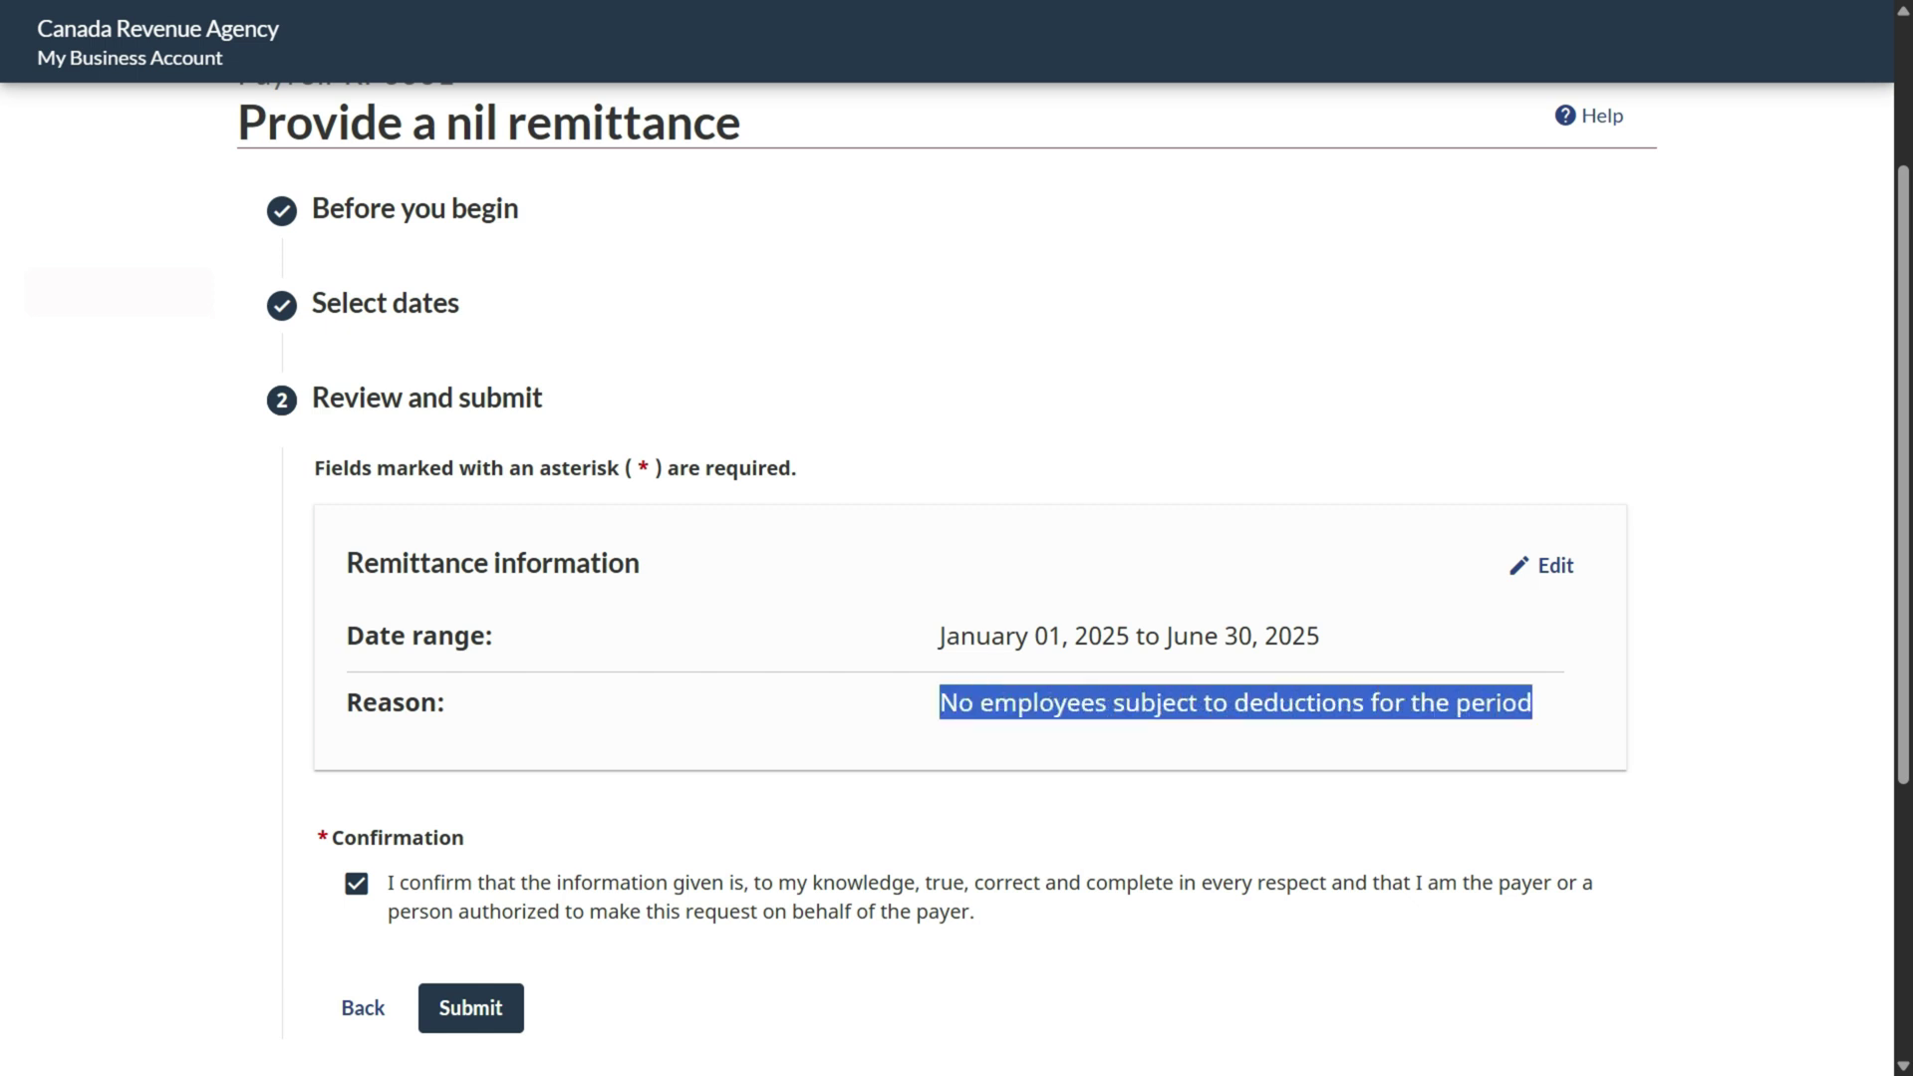
{"action": "left_click", "coordinate": [470, 1008]}
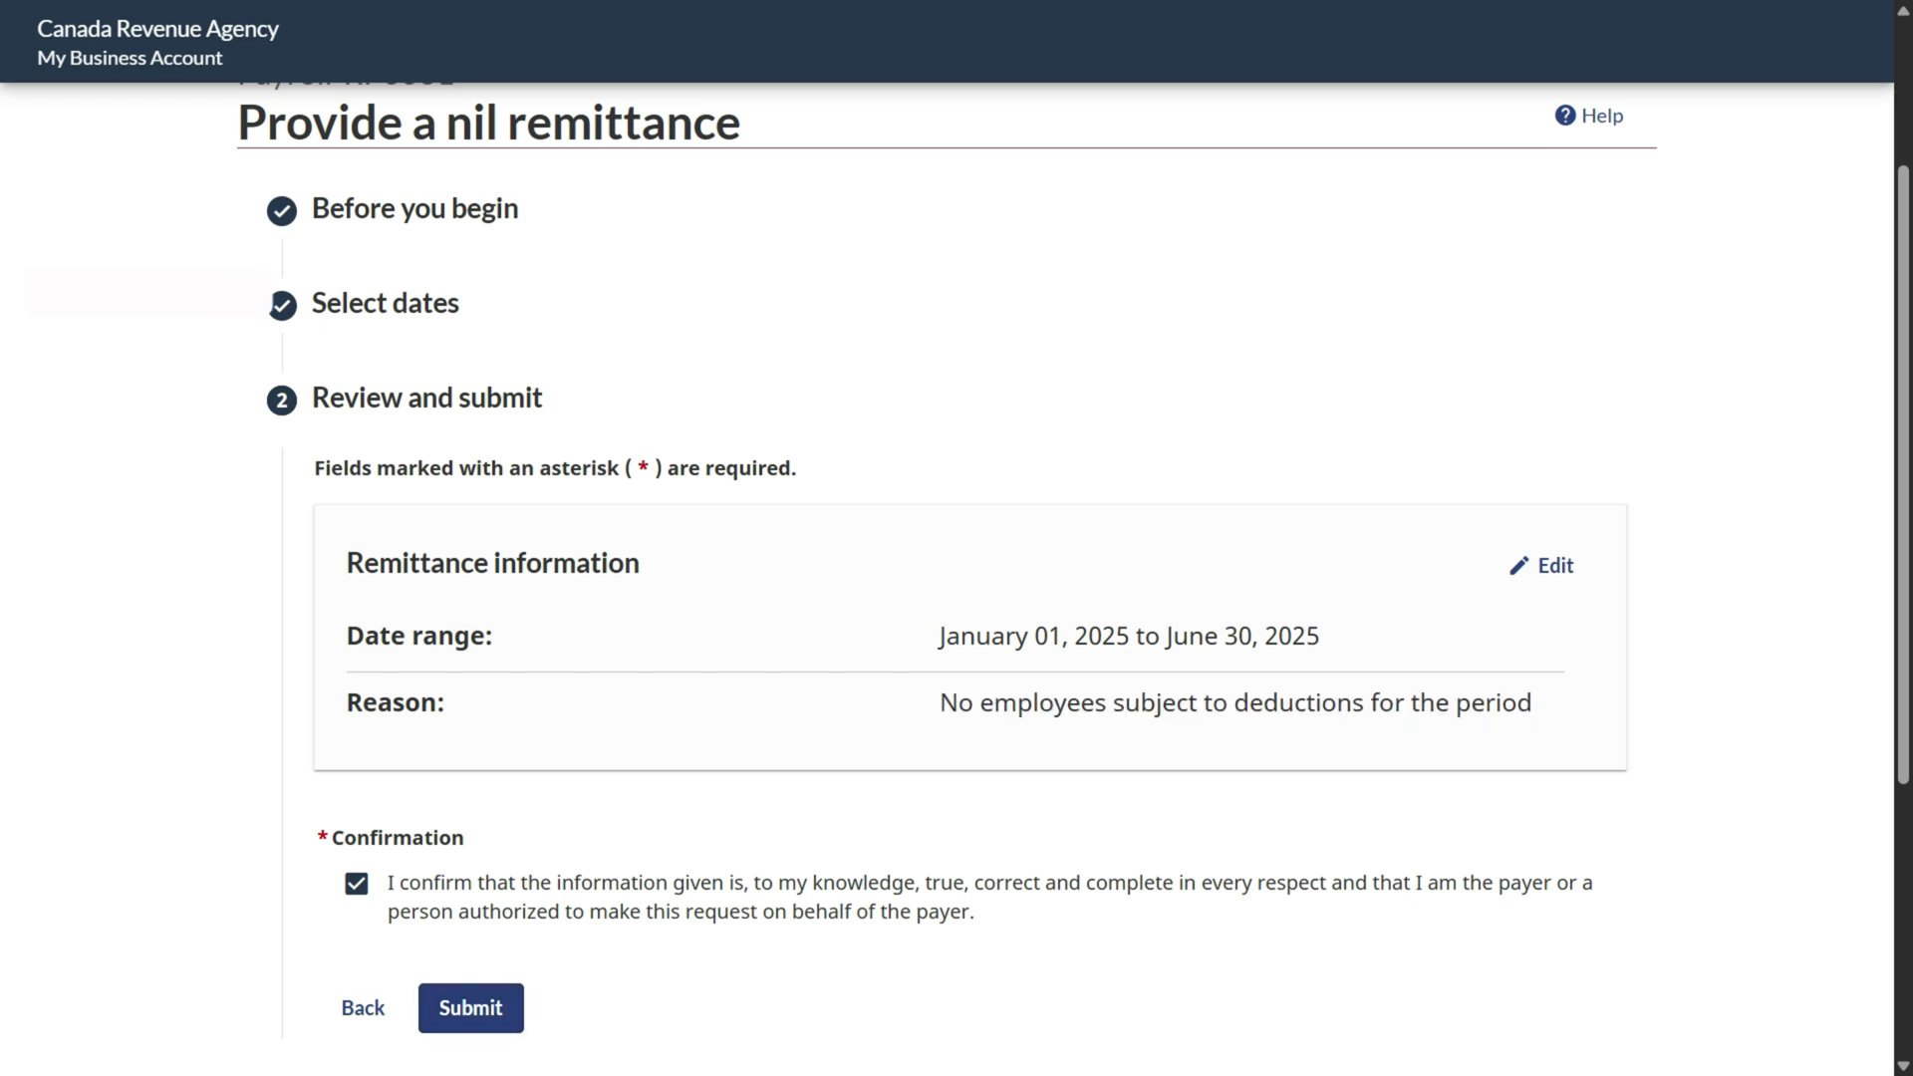